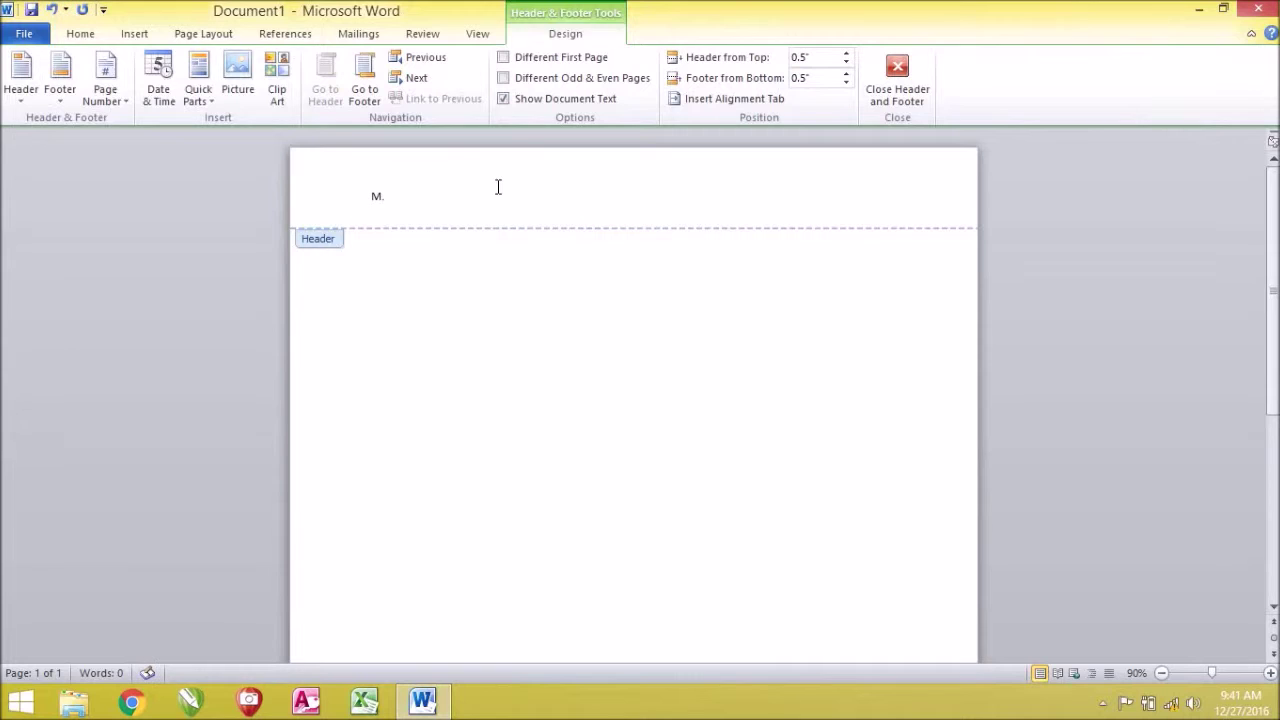
# Enter "M.A English" as plain header text and clear it from the header.
pyautogui.write('glish')
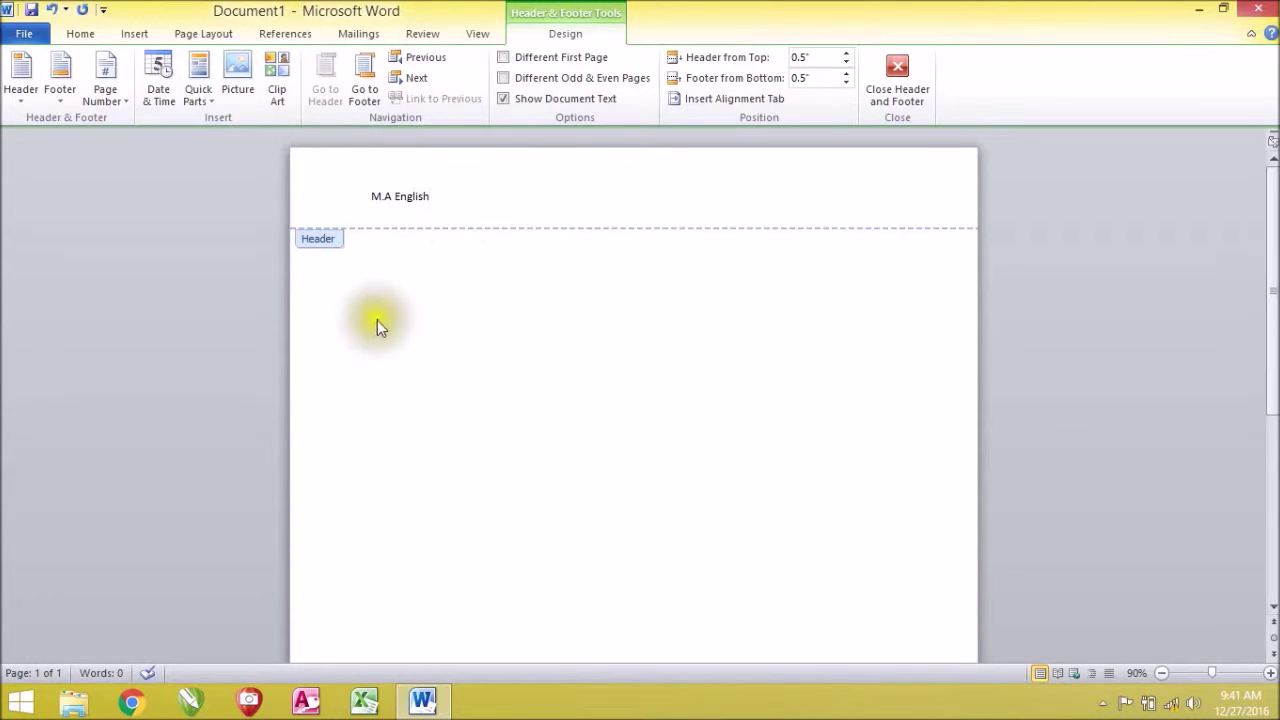
pyautogui.moveTo(451, 197); pyautogui.dragTo(372, 197)
pyautogui.click(431, 194)
pyautogui.press('Delete')
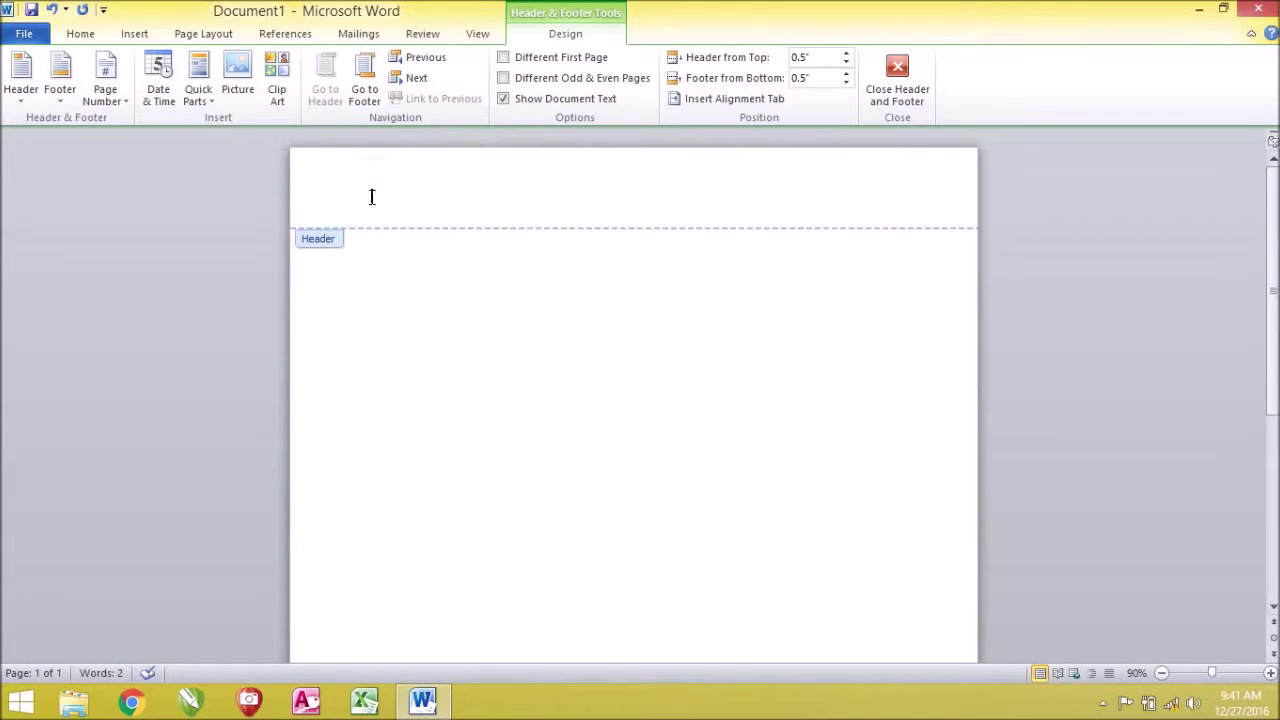
# Close the empty header and insert the built-in Annual header into the document.
pyautogui.click(120, 35)
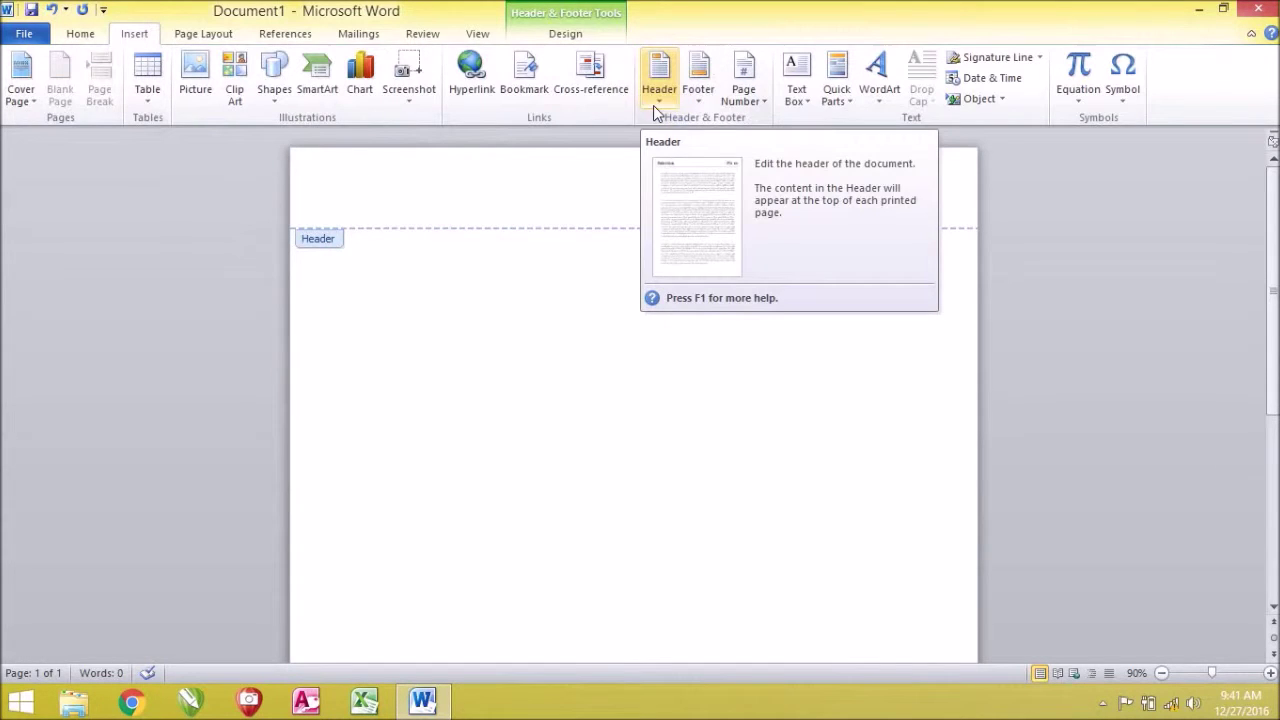
pyautogui.doubleClick(555, 347)
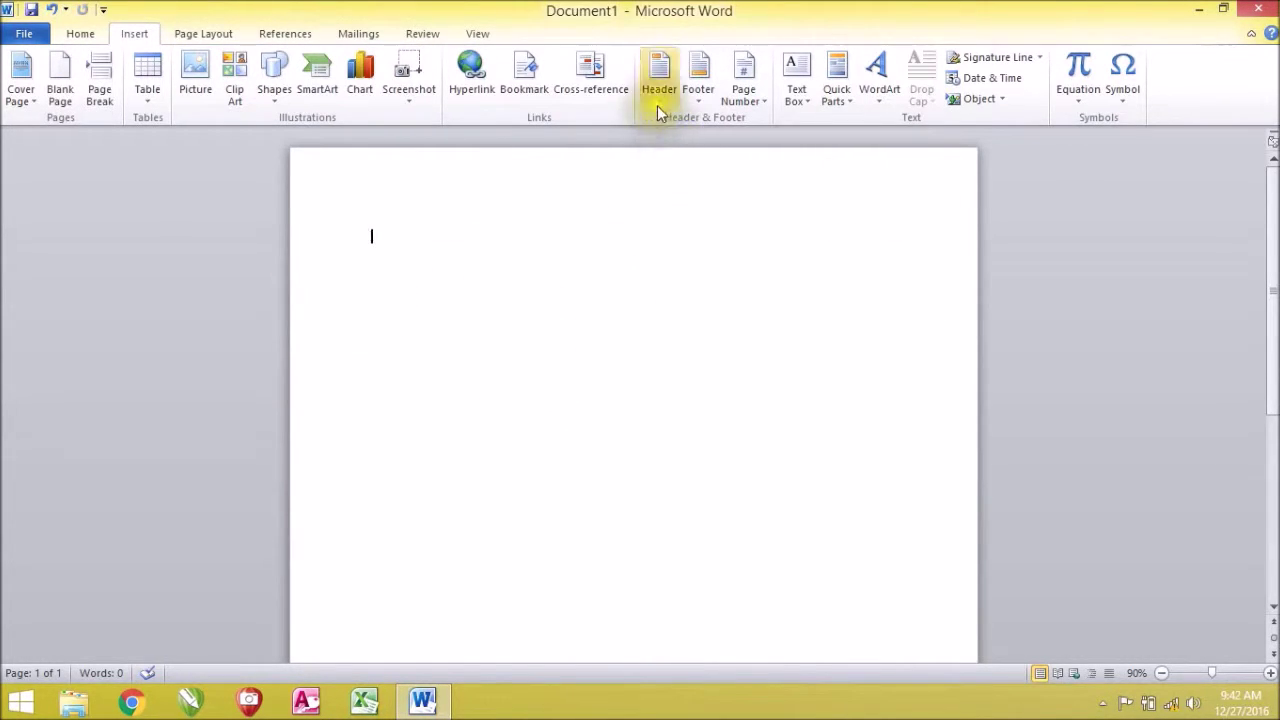
pyautogui.click(658, 78)
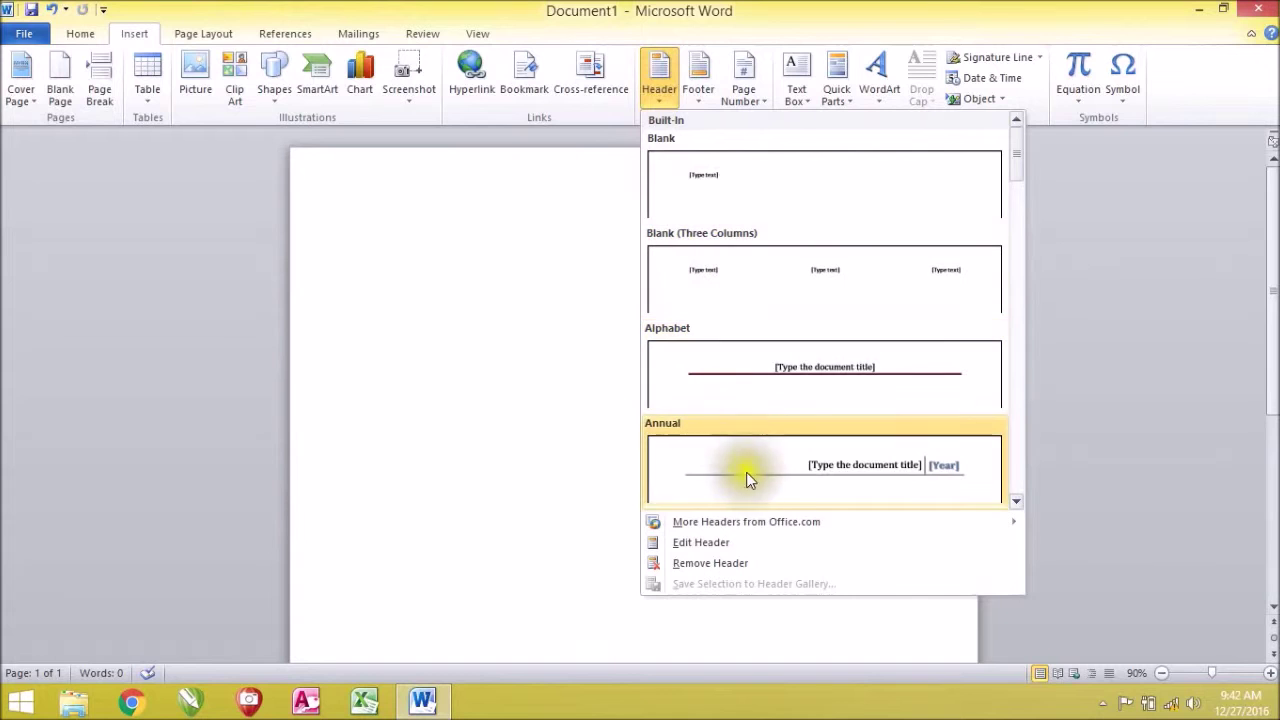
pyautogui.moveTo(769, 525)
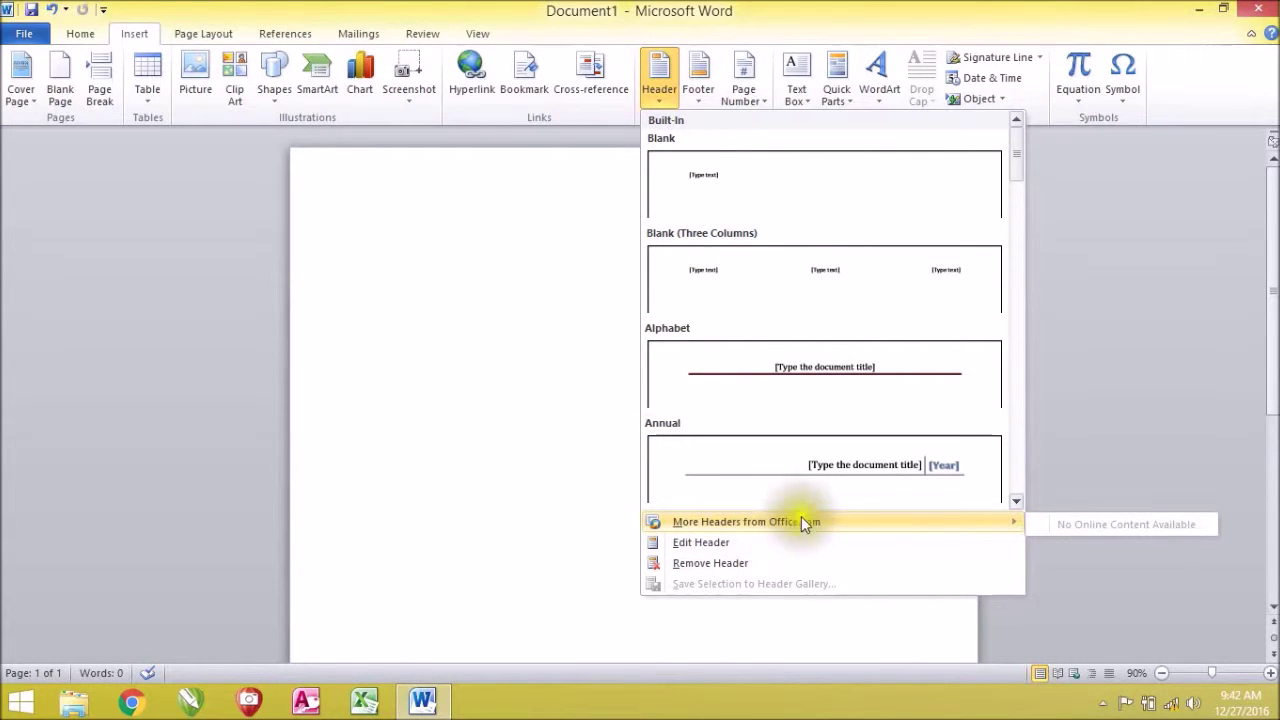
pyautogui.click(826, 474)
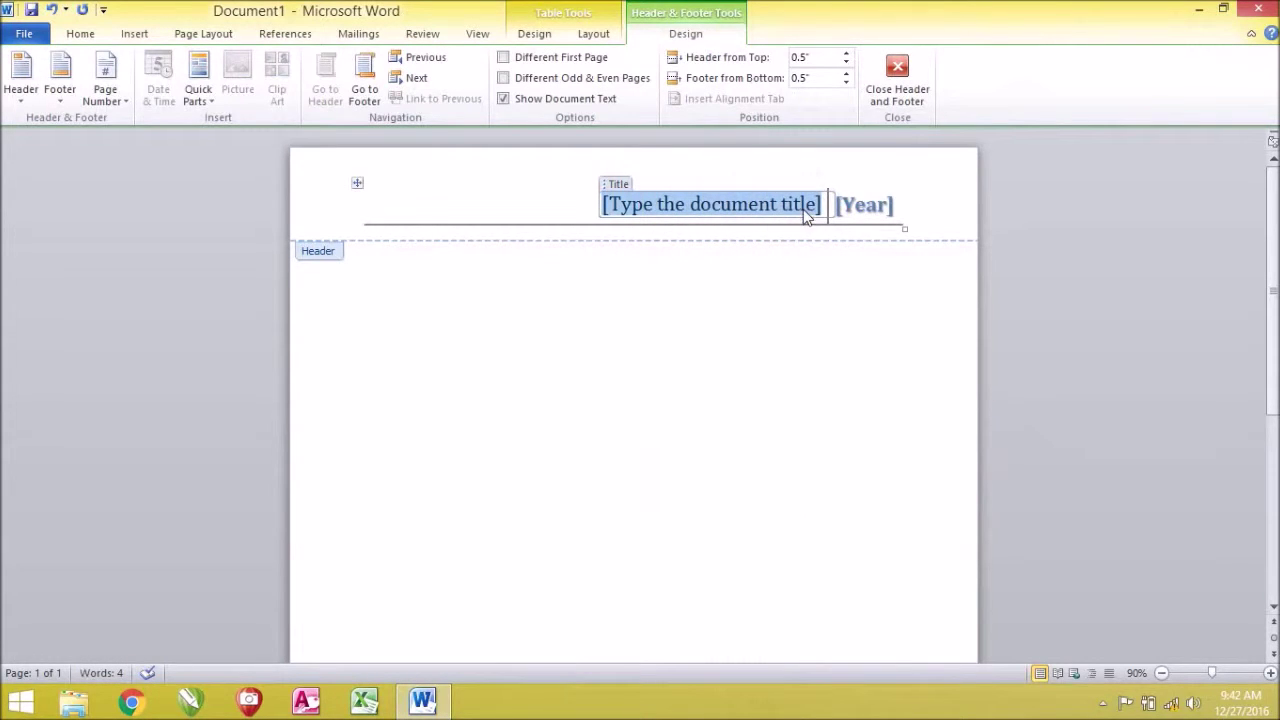
# Enter "M.A English" in the header's document title placeholder.
pyautogui.write('M.')
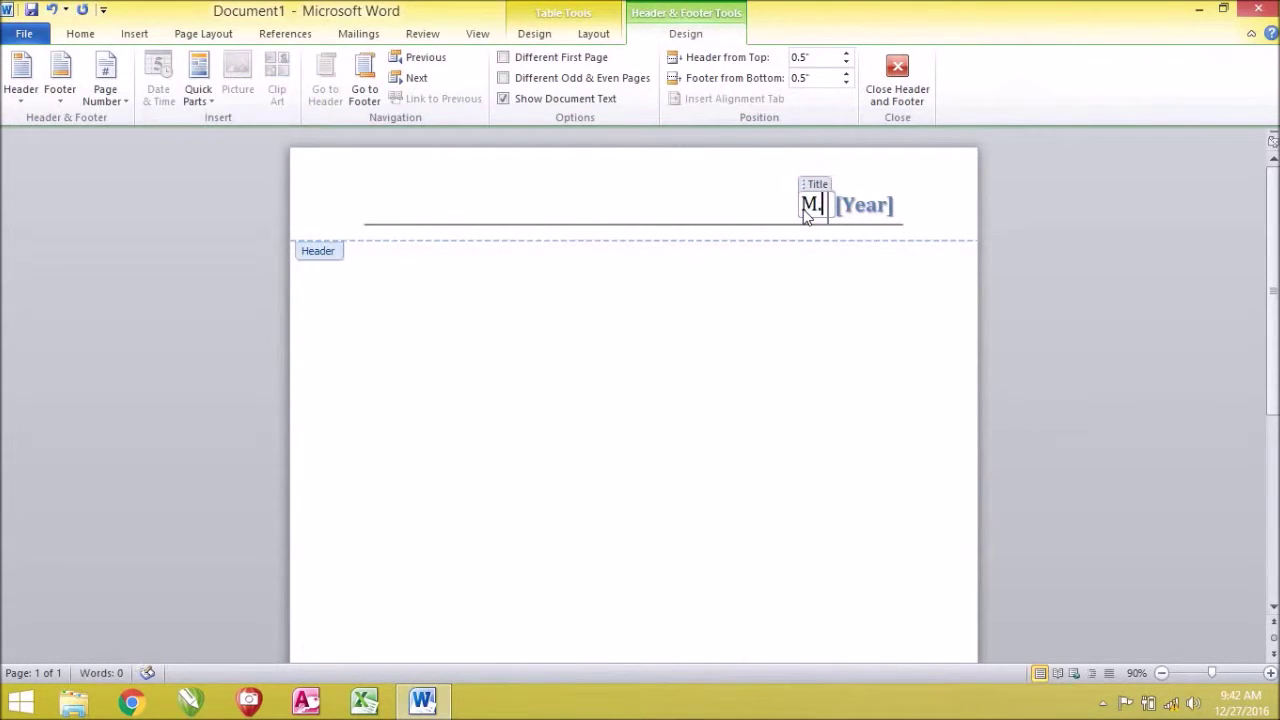
pyautogui.write('A eng')
pyautogui.press('BackSpace')
pyautogui.press('BackSpace')
pyautogui.press('BackSpace')
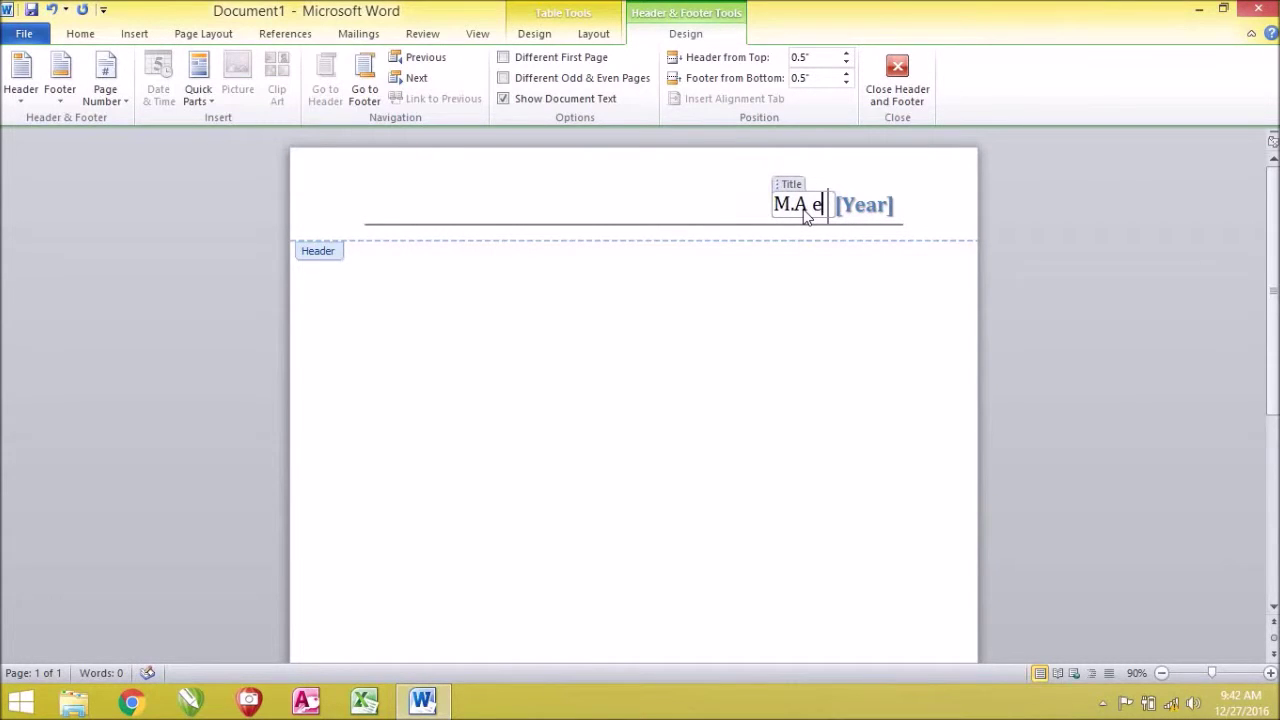
pyautogui.write('Englis')
pyautogui.press('BackSpace')
pyautogui.press('BackSpace')
pyautogui.write('ish')
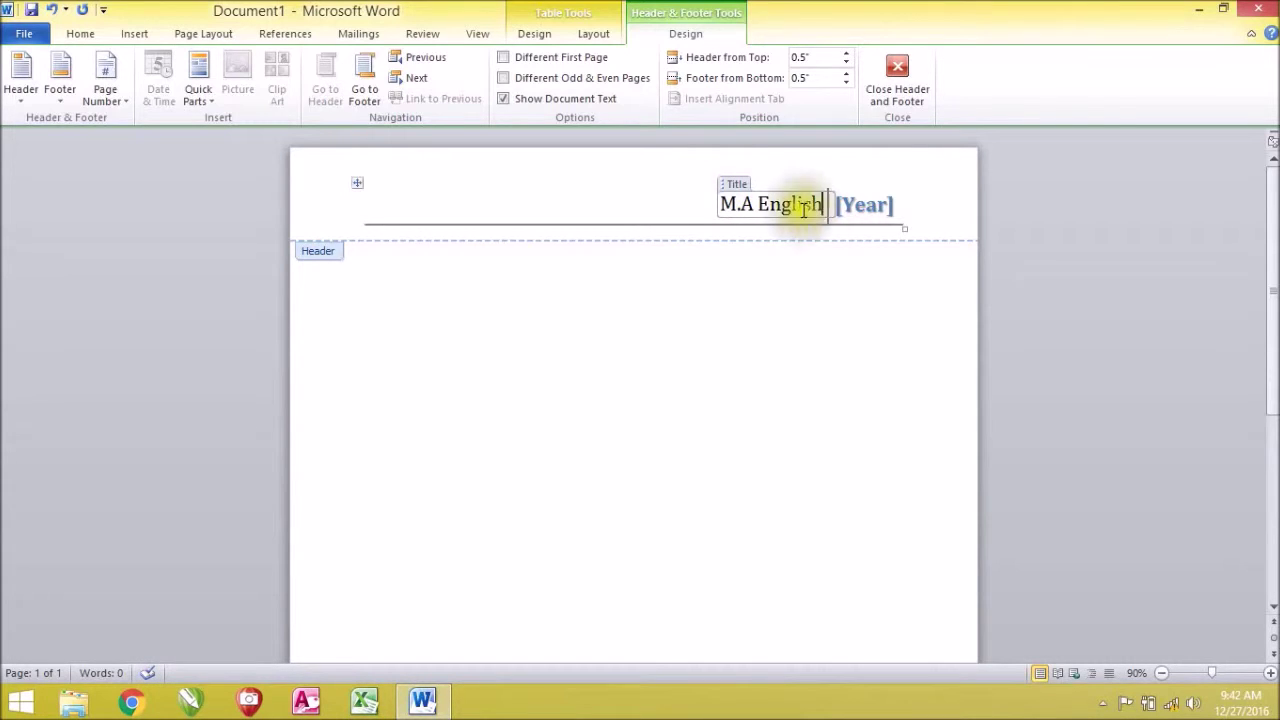
# Set the header's year field to 2016 using today's date and return to the document body.
pyautogui.click(875, 206)
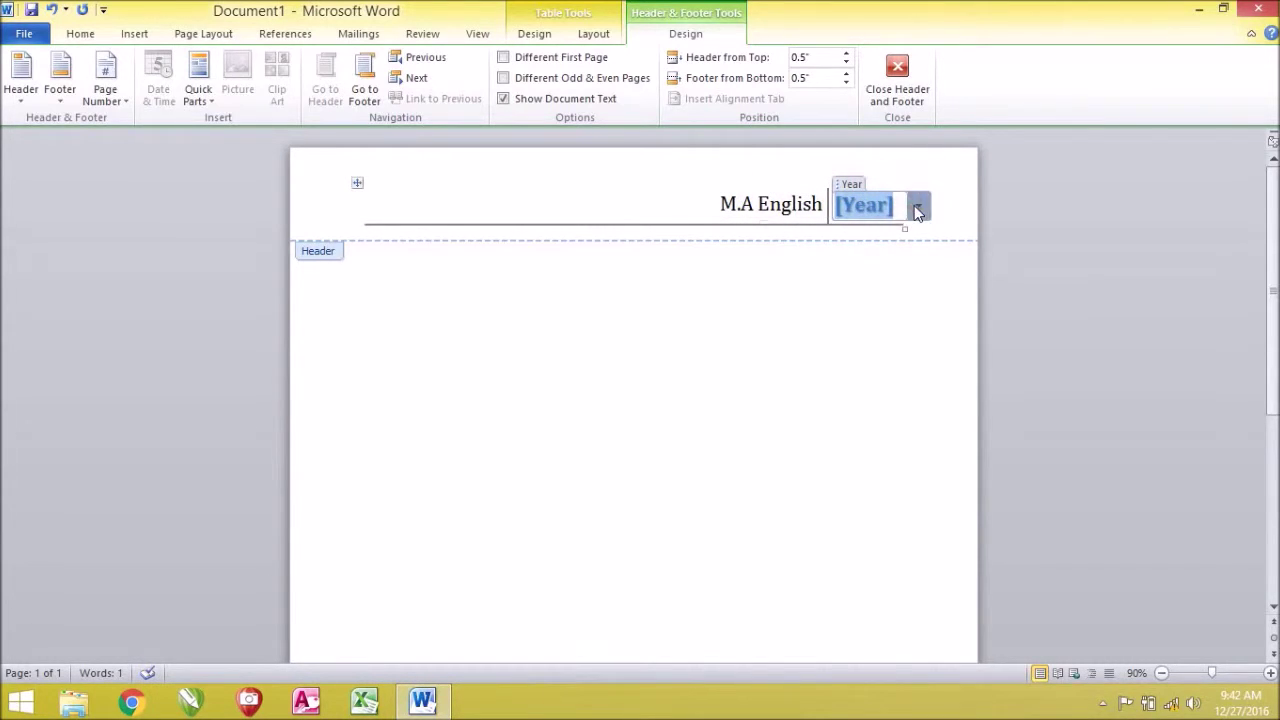
pyautogui.click(917, 207)
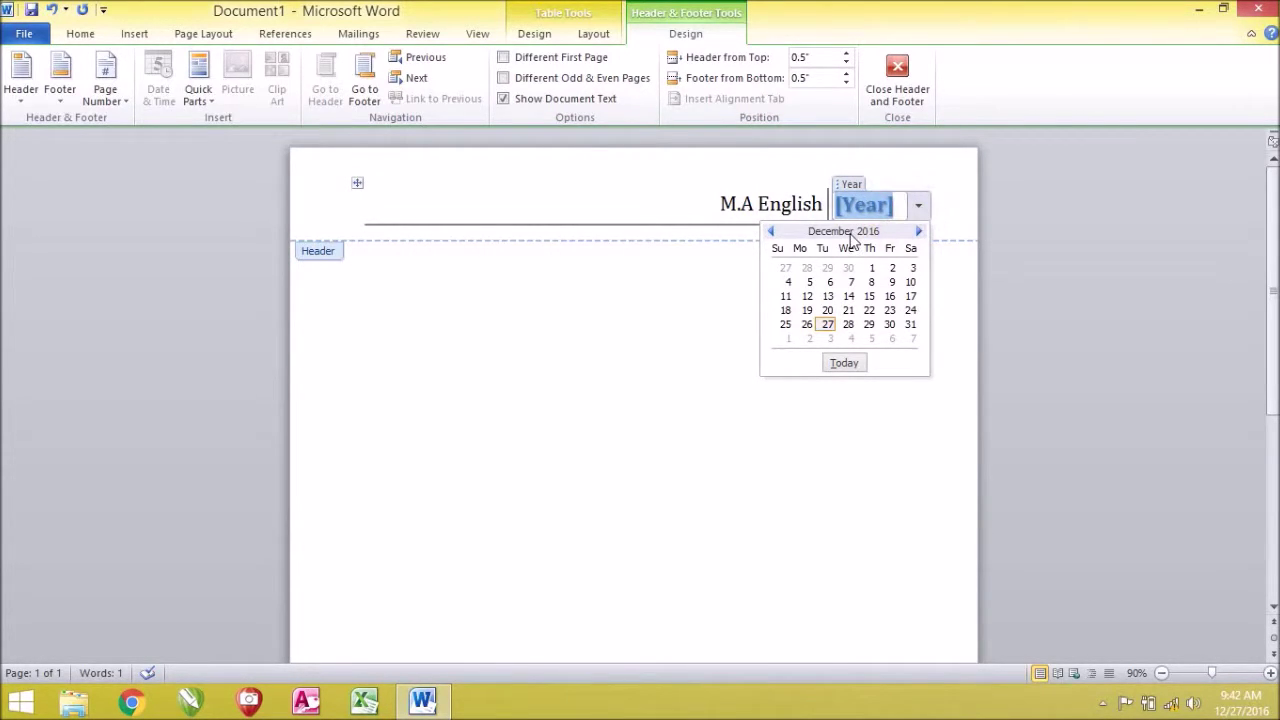
pyautogui.click(842, 364)
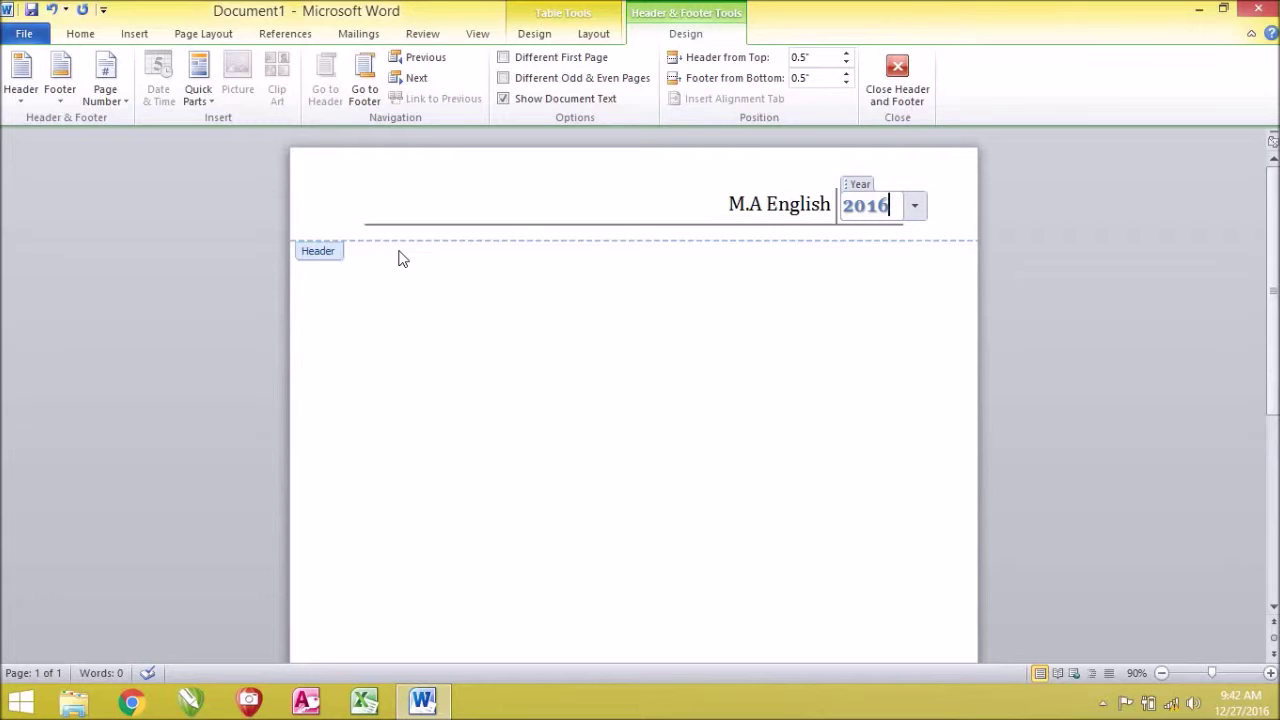
pyautogui.doubleClick(603, 326)
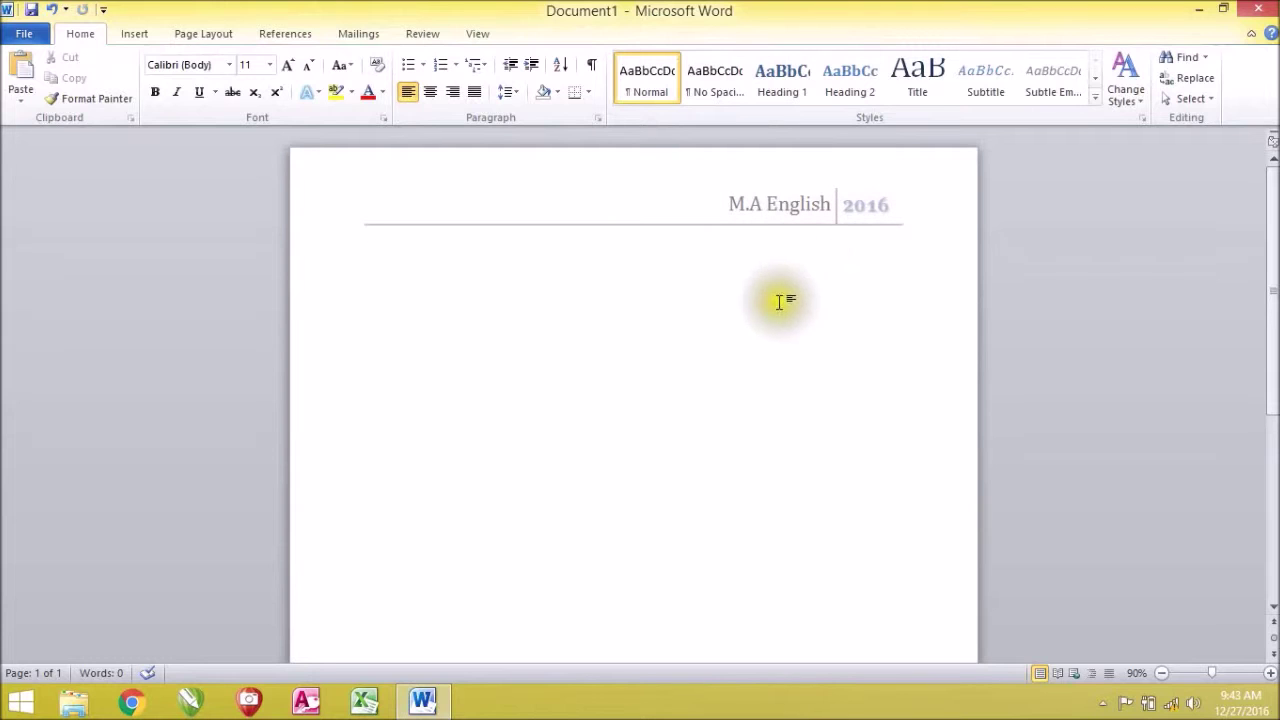
pyautogui.scroll(-3, 777, 304)
pyautogui.scroll(-1, 777, 304)
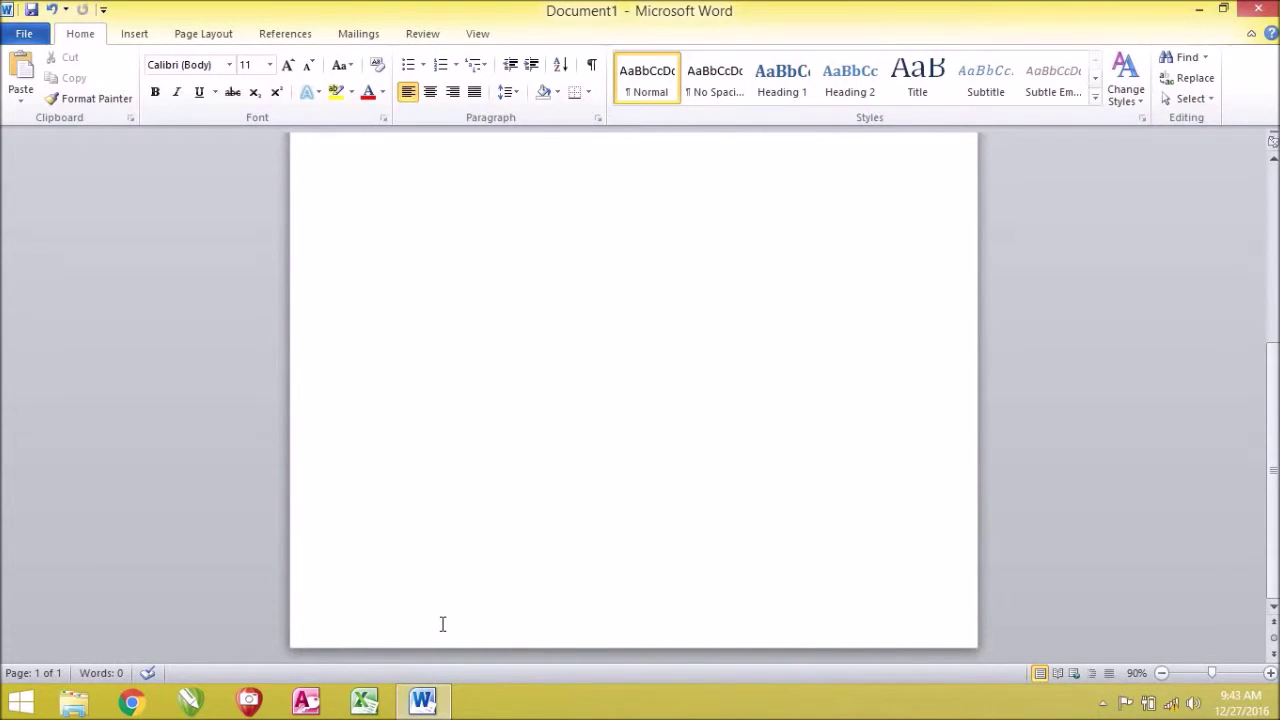
pyautogui.doubleClick(631, 626)
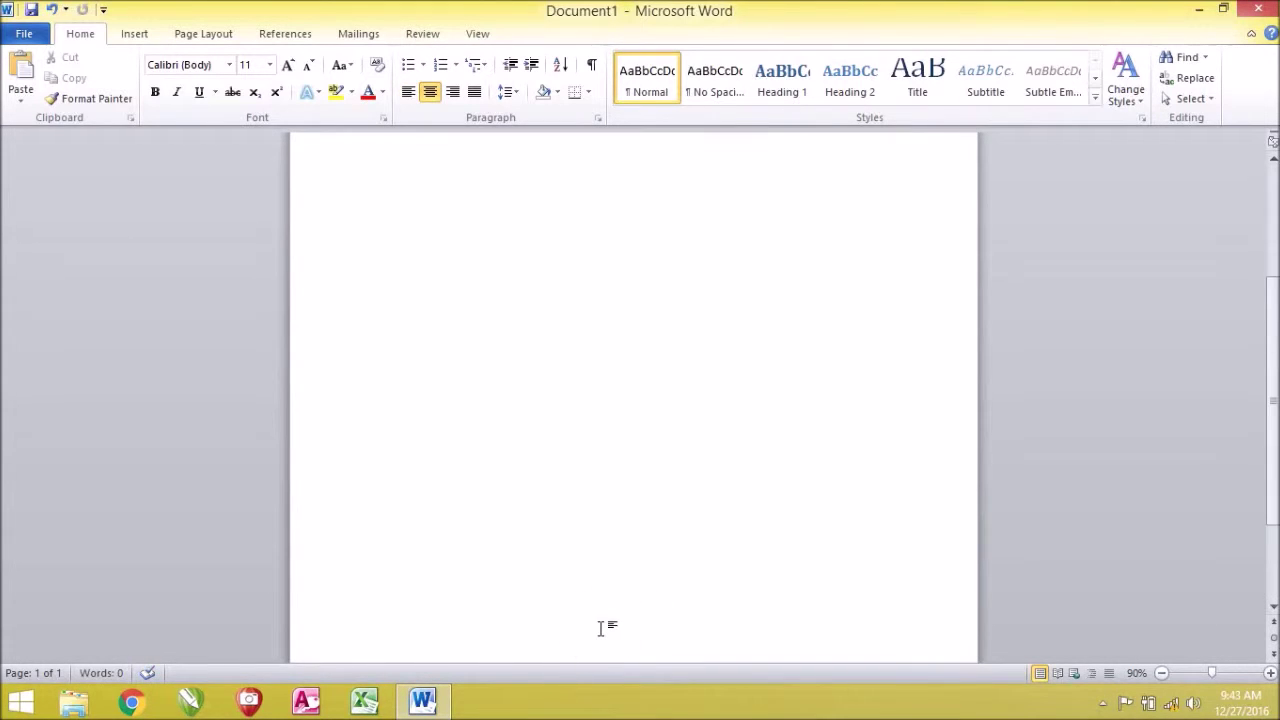
pyautogui.hotkey('ctrl', 'z')
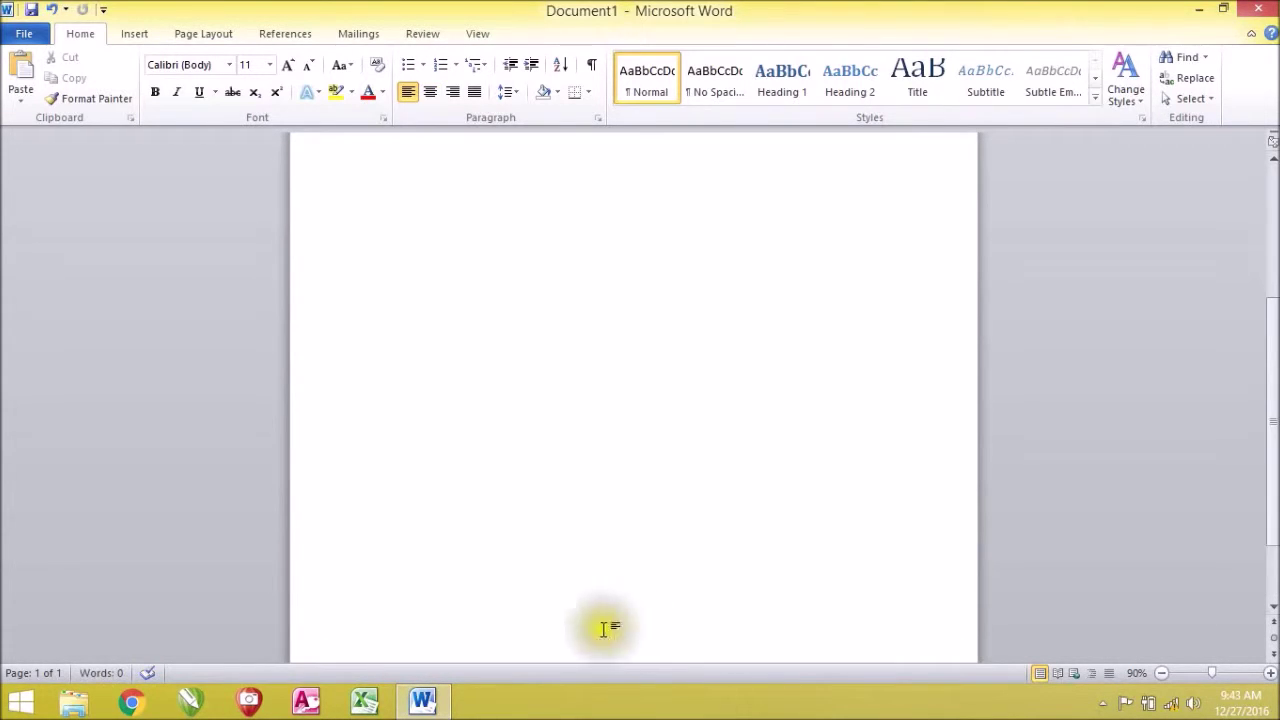
pyautogui.scroll(2, 600, 614)
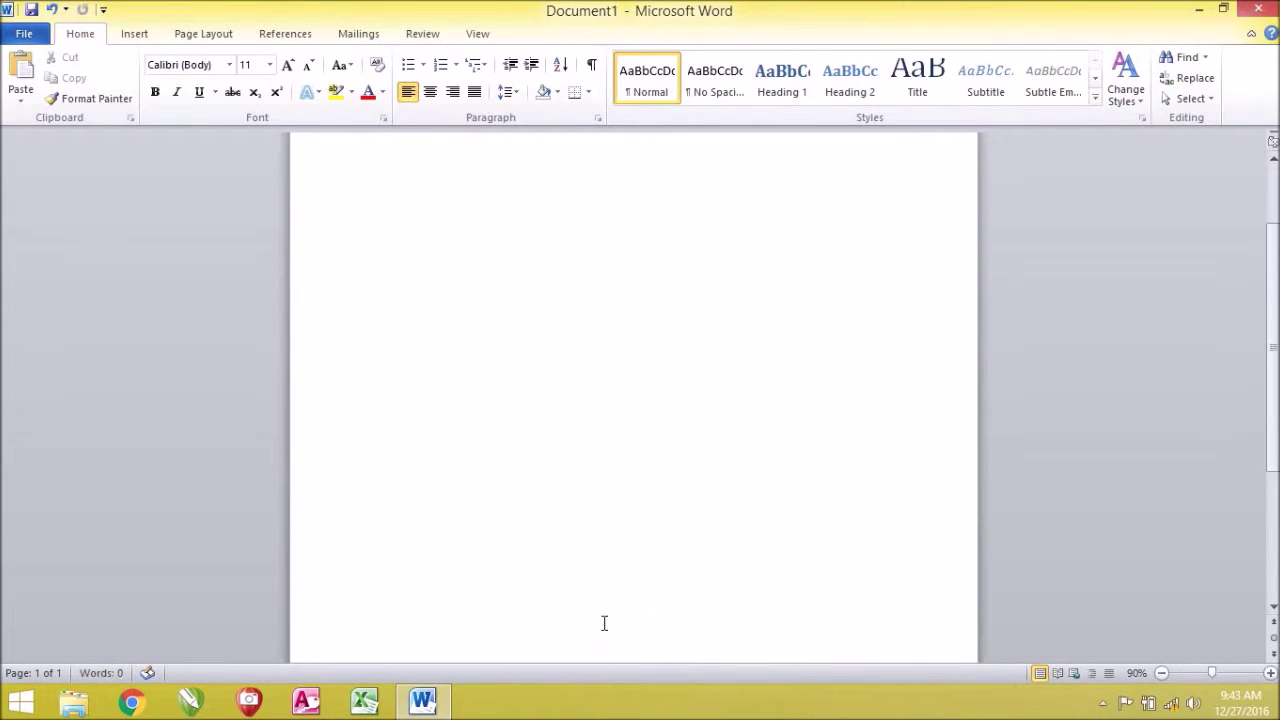
pyautogui.scroll(-1, 638, 613)
pyautogui.scroll(3, 854, 613)
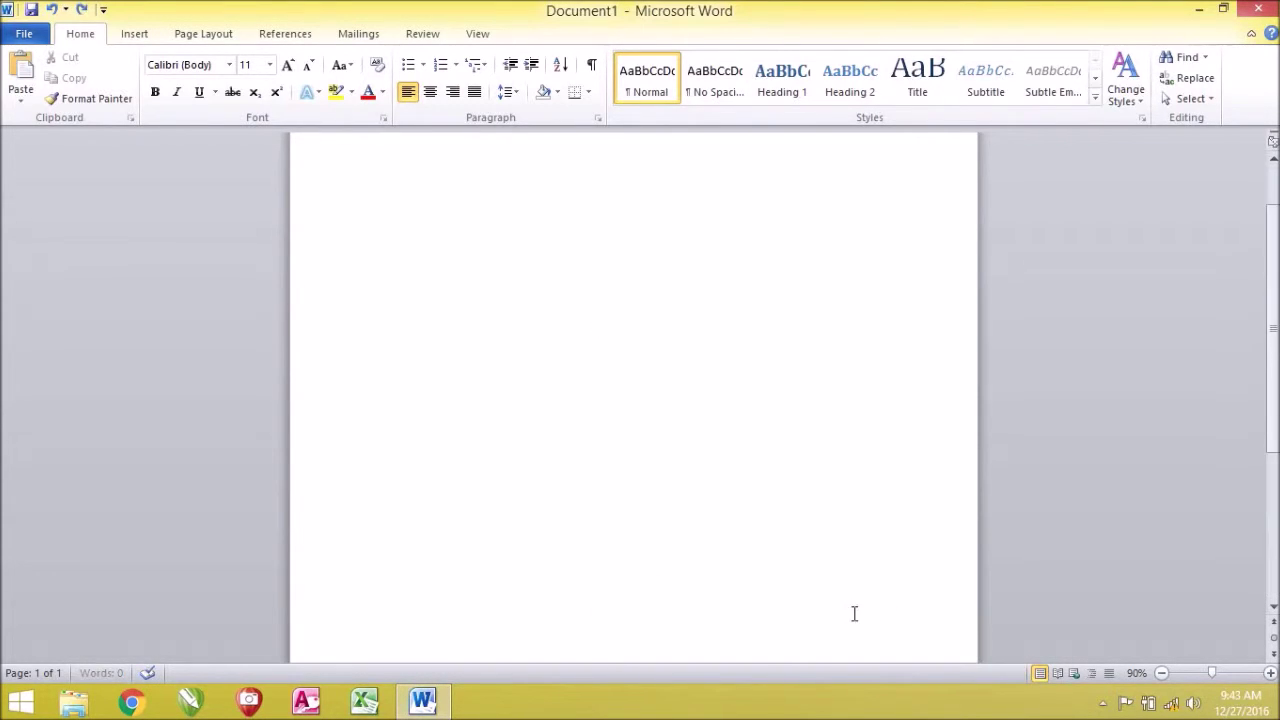
# Insert the built-in Alphabet footer and select its text placeholder and page label in turn.
pyautogui.click(128, 30)
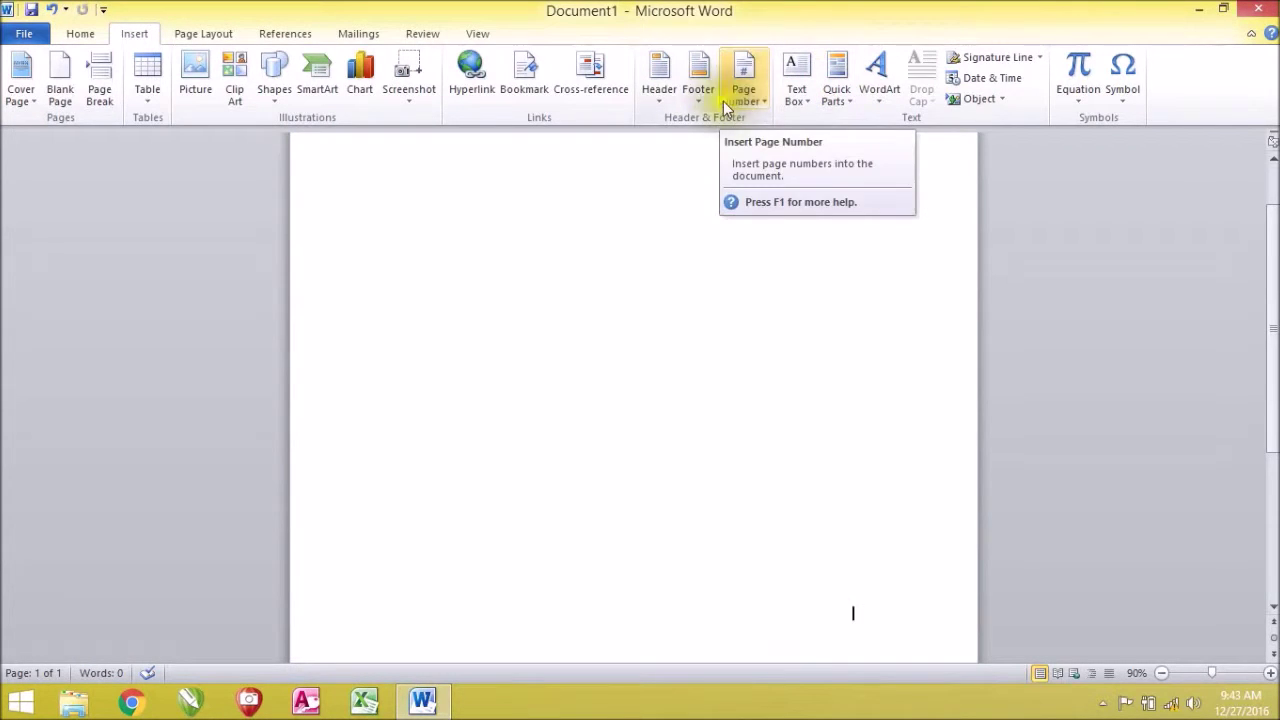
pyautogui.click(697, 101)
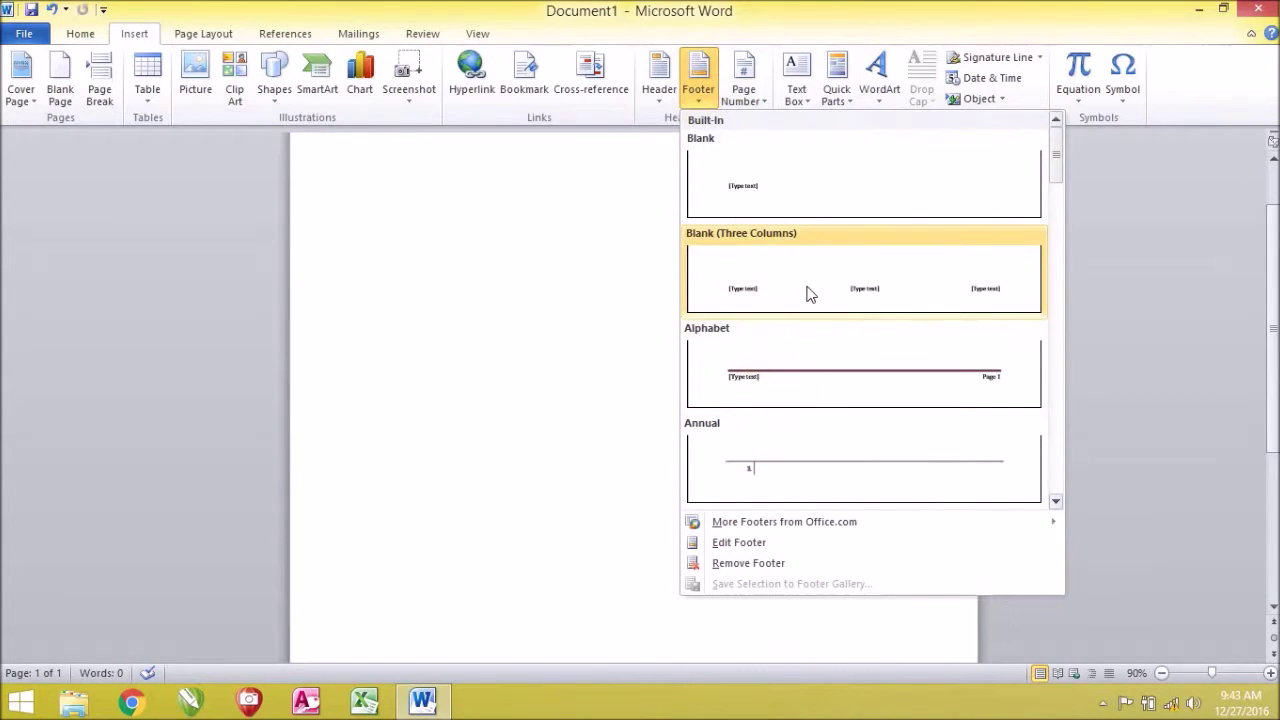
pyautogui.click(794, 381)
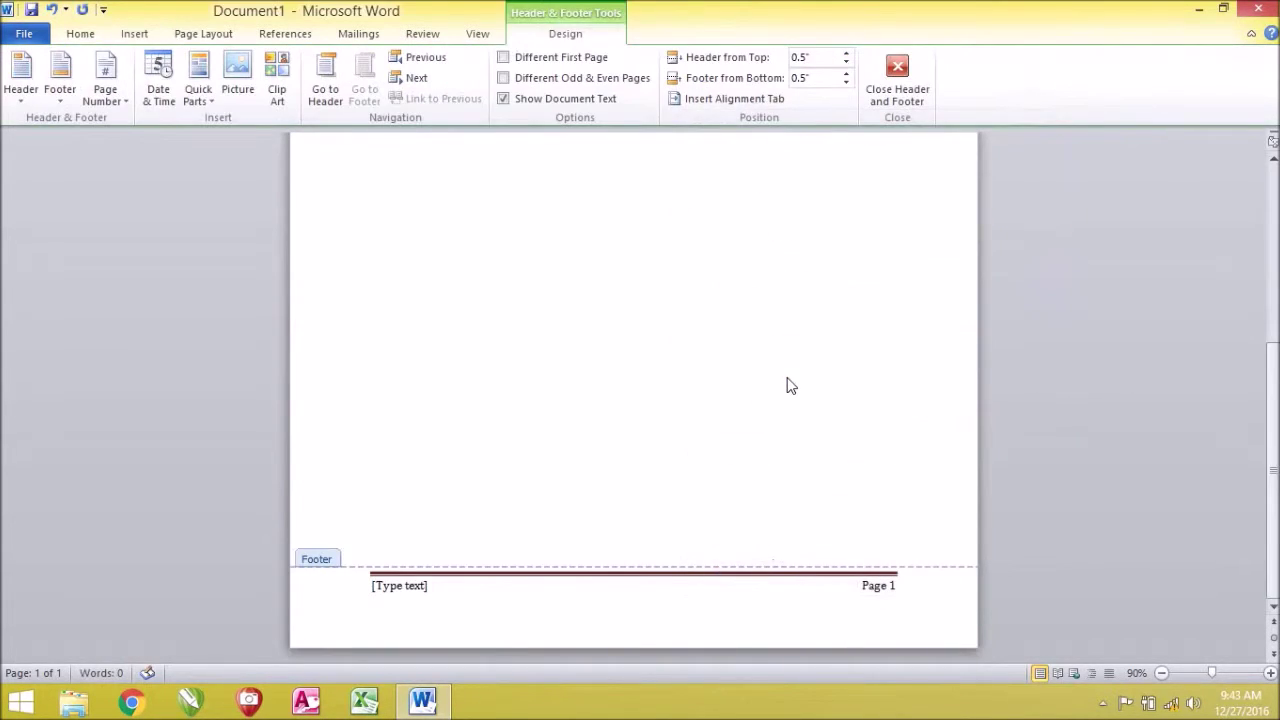
pyautogui.click(416, 589)
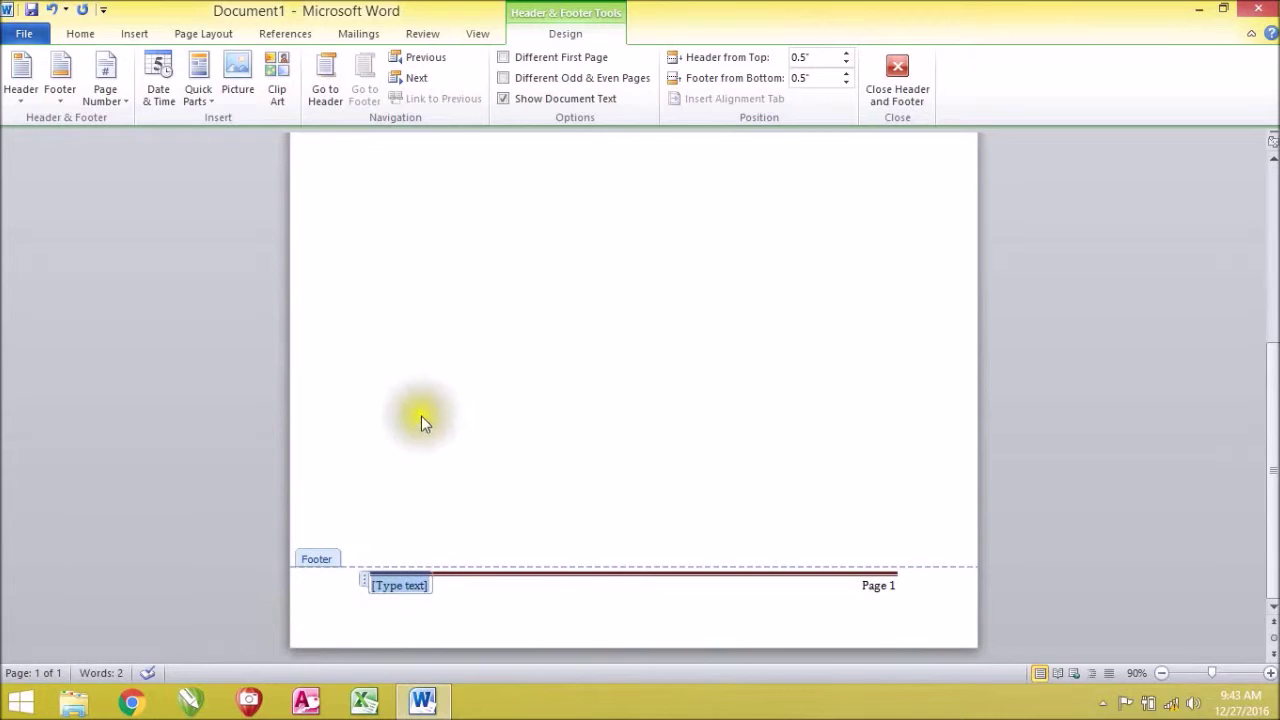
pyautogui.click(894, 588)
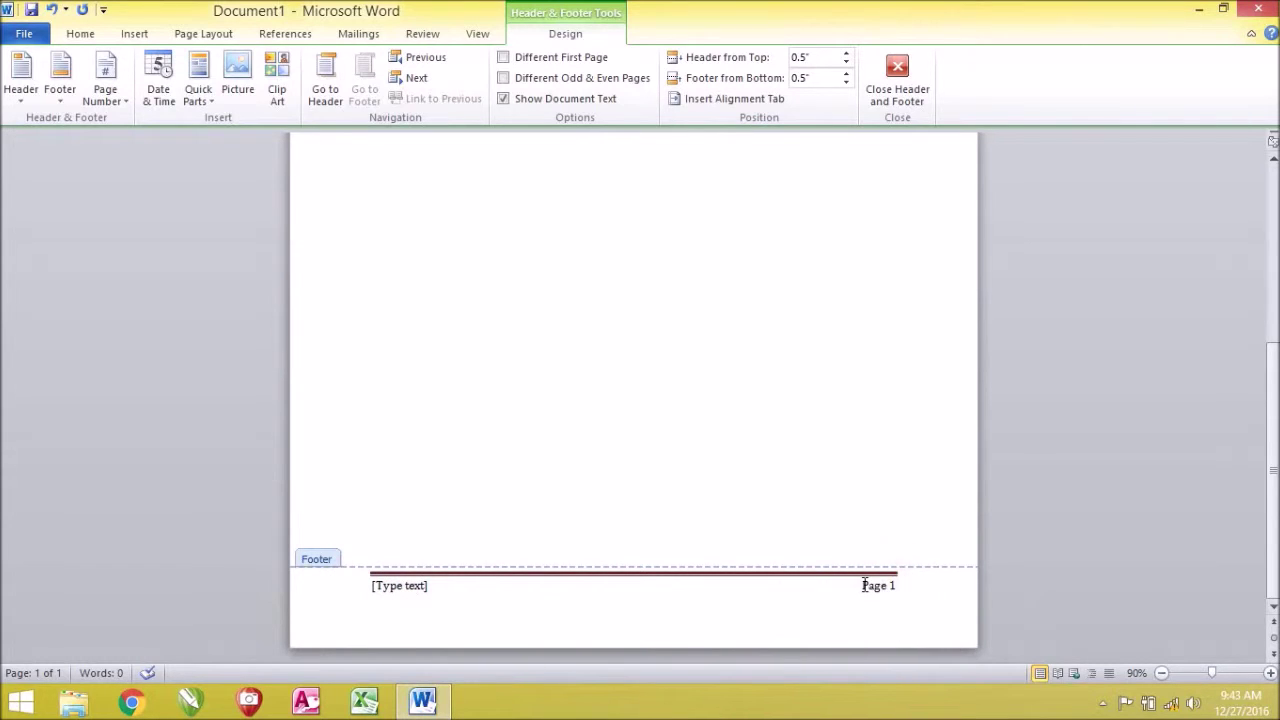
pyautogui.moveTo(862, 585); pyautogui.dragTo(883, 585)
pyautogui.click(883, 585)
pyautogui.click(875, 585)
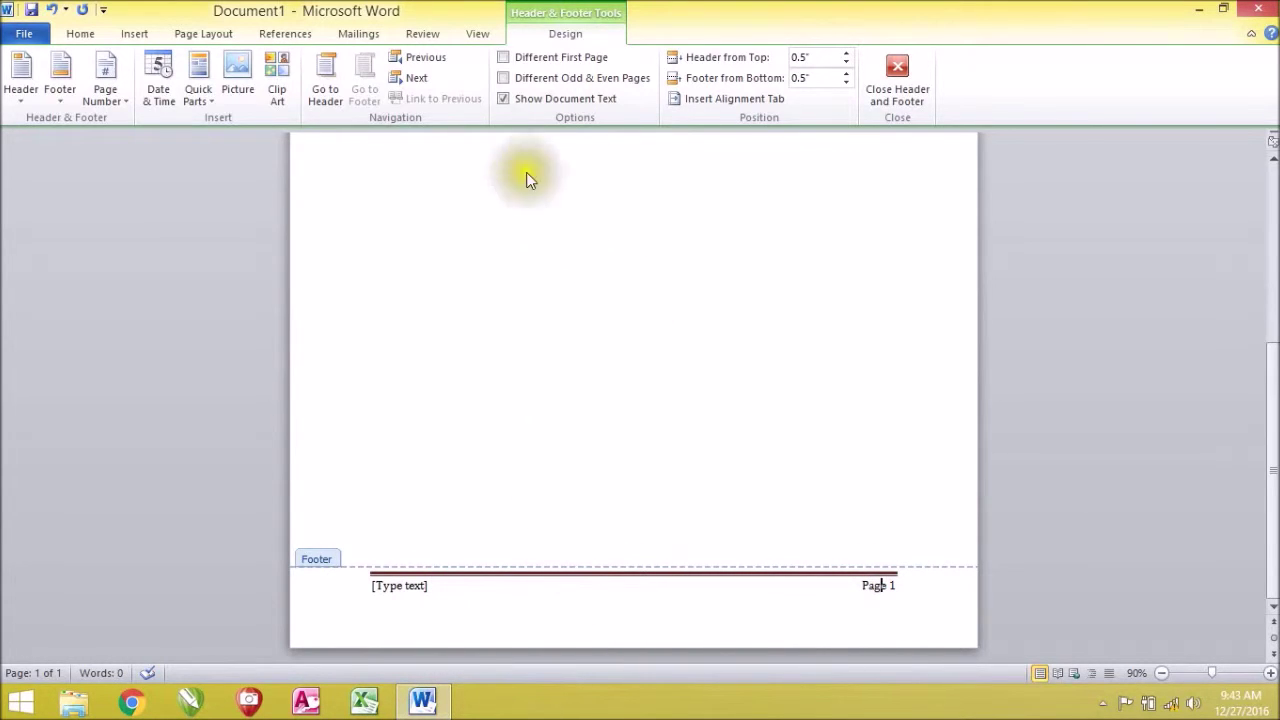
# Replace the footer with the built-in Blank style, remove its text placeholder and return to the document body.
pyautogui.click(122, 34)
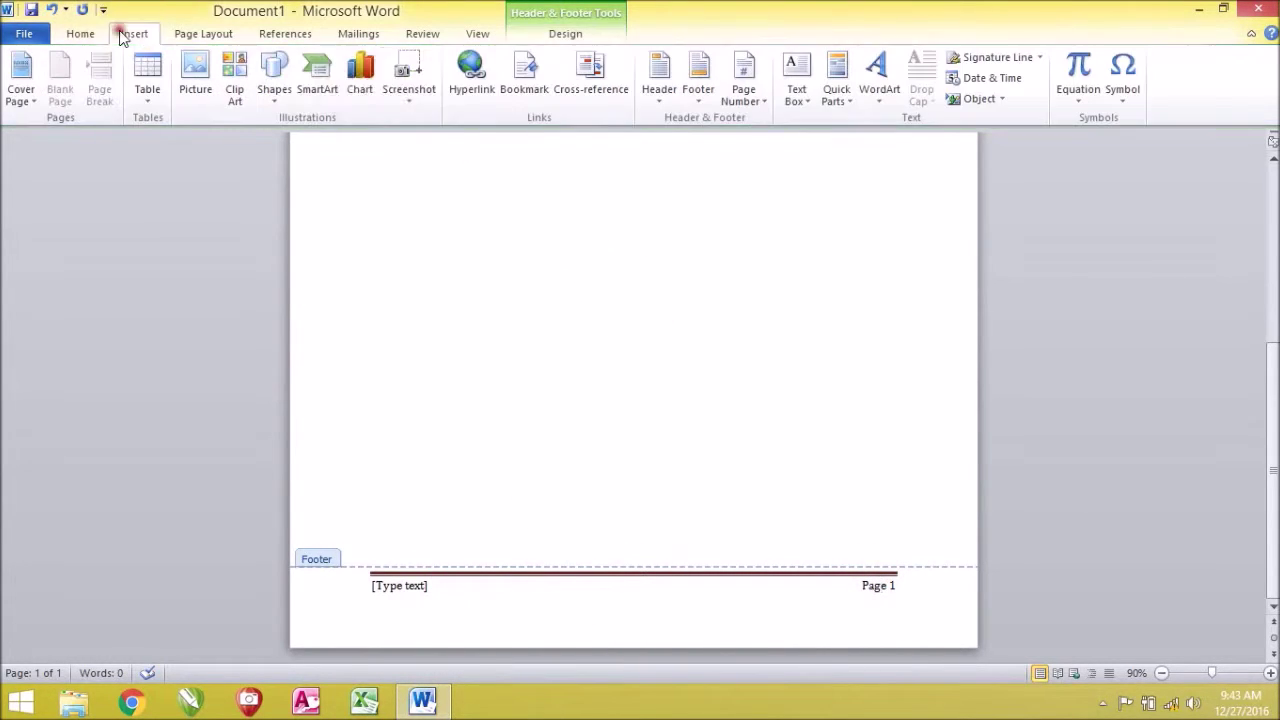
pyautogui.click(697, 101)
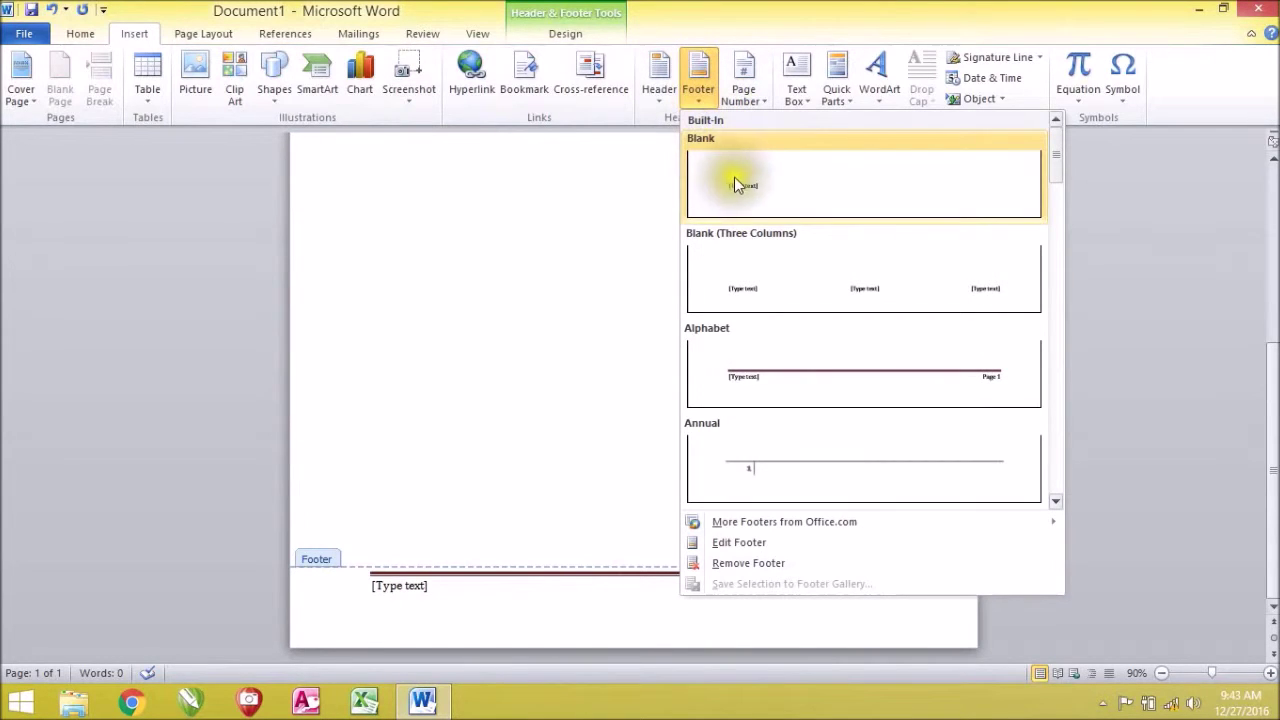
pyautogui.click(770, 190)
pyautogui.click(418, 585)
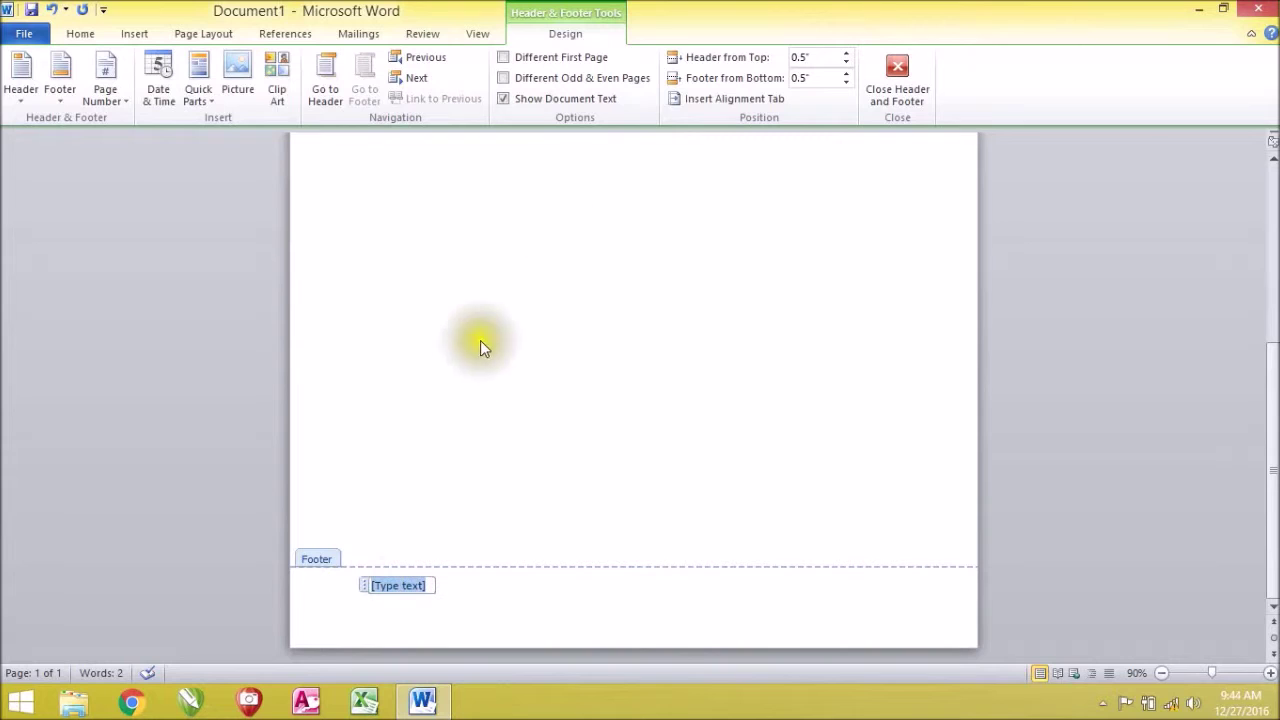
pyautogui.rightClick(400, 291)
pyautogui.click(427, 296)
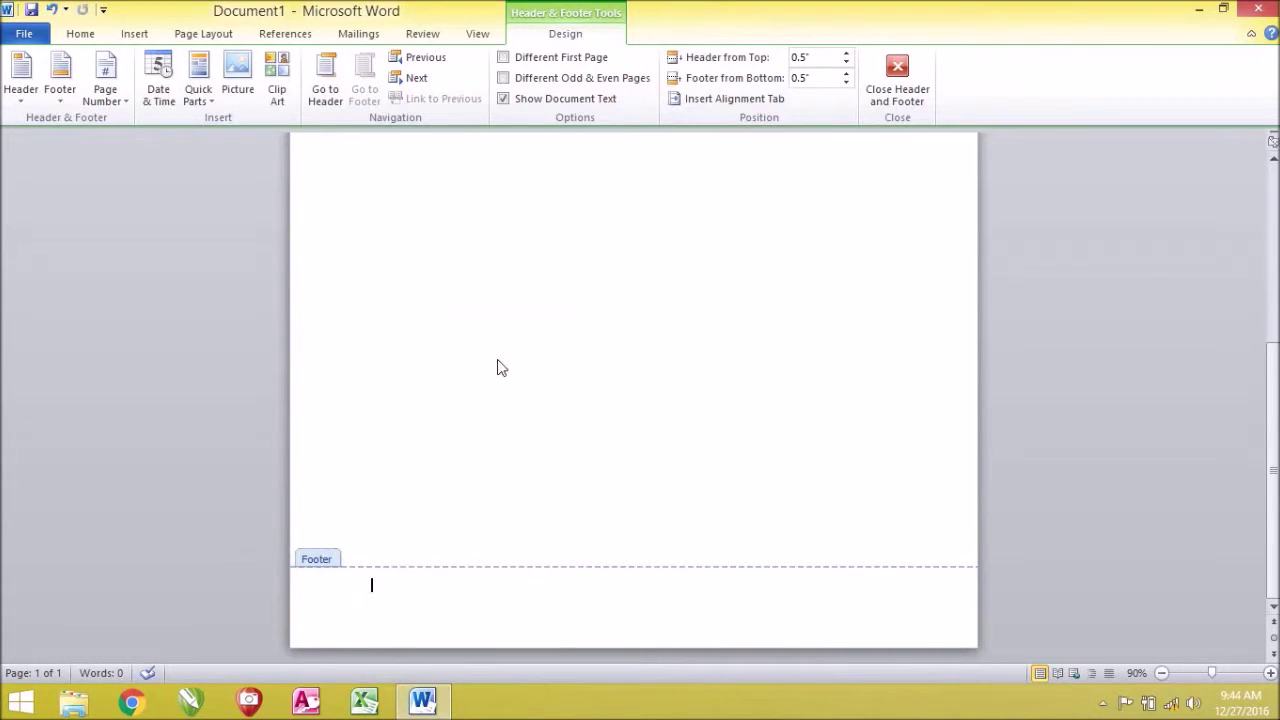
pyautogui.doubleClick(497, 360)
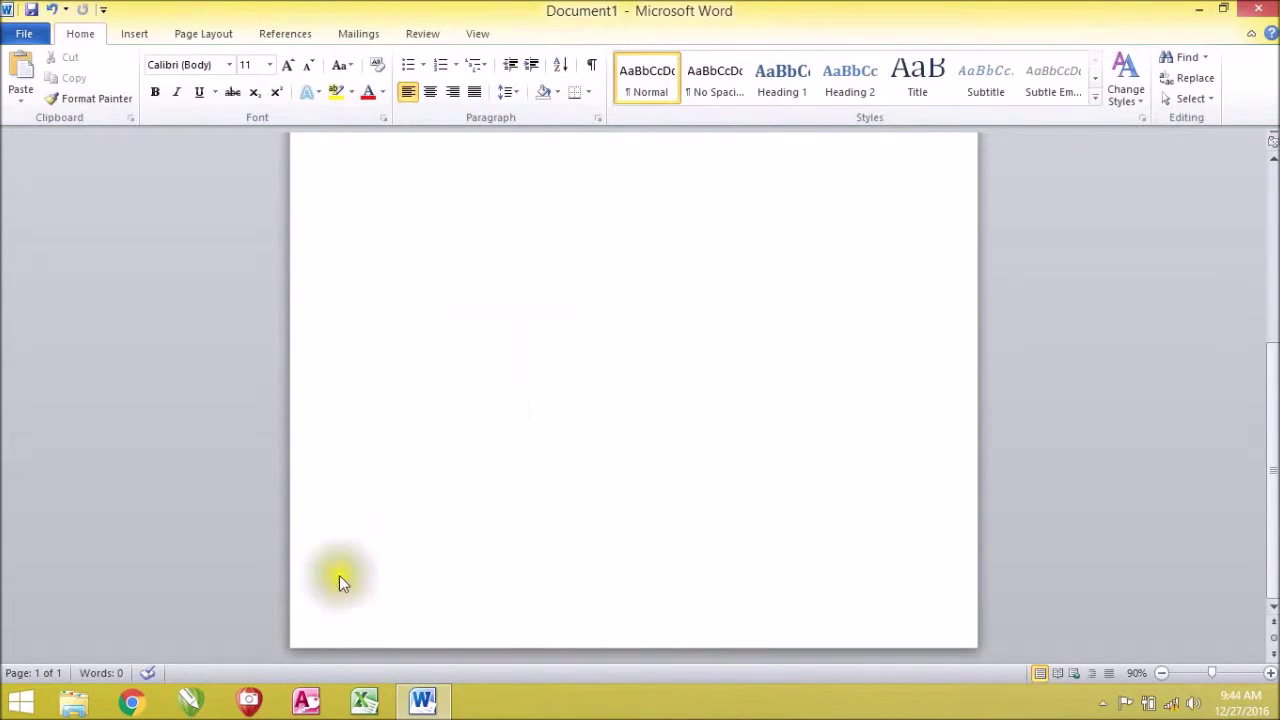
# Insert a Plain Number 1 page number at the top of the page and select the number in the header.
pyautogui.scroll(10, 420, 538)
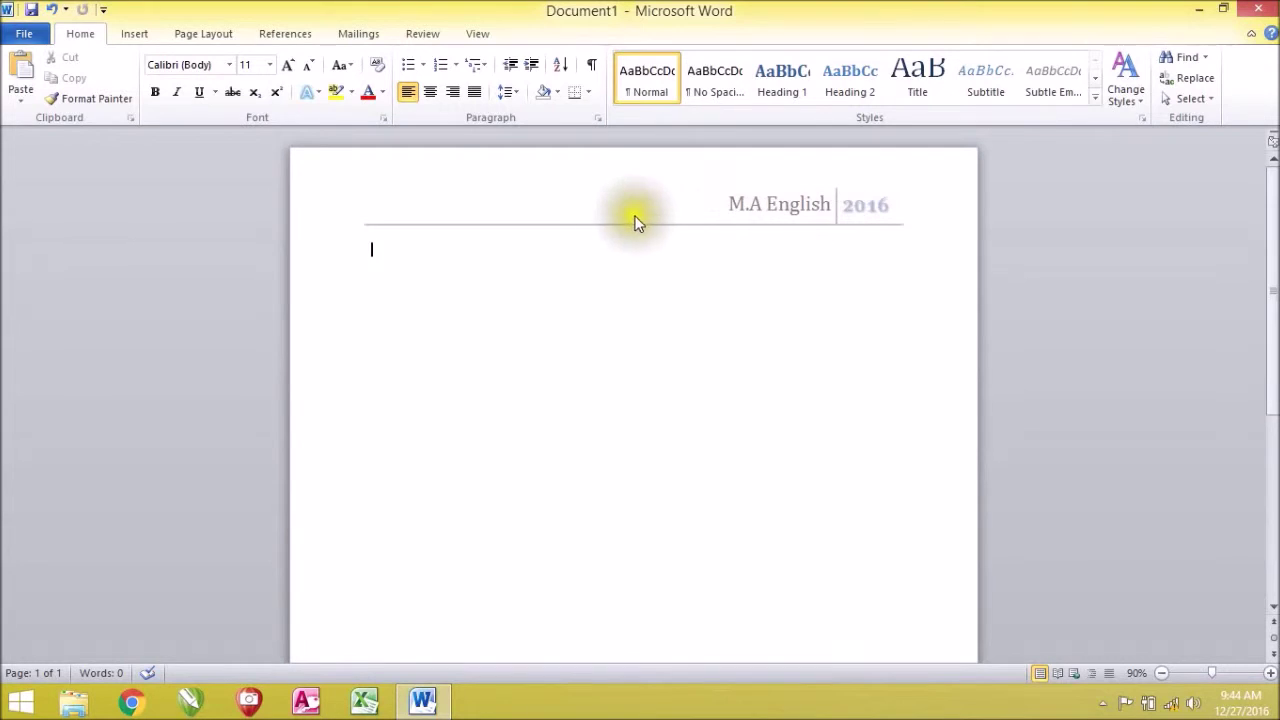
pyautogui.click(488, 252)
pyautogui.click(667, 368)
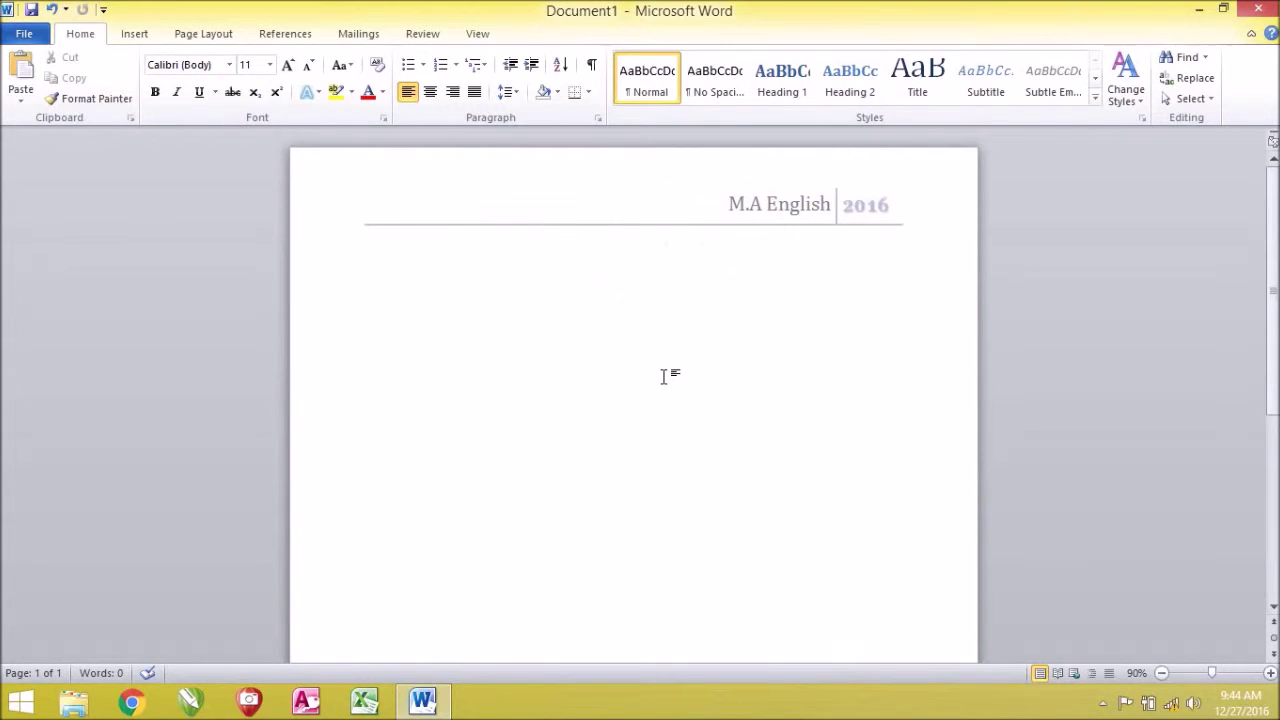
pyautogui.click(138, 34)
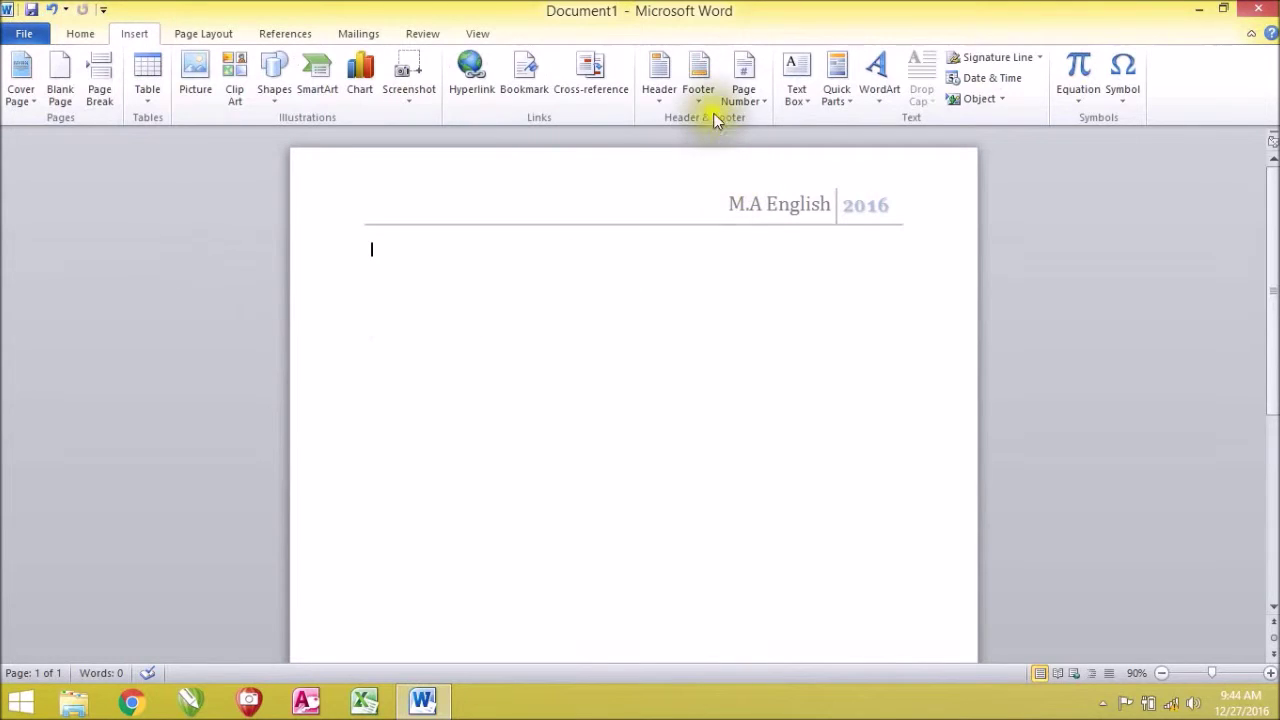
pyautogui.click(764, 102)
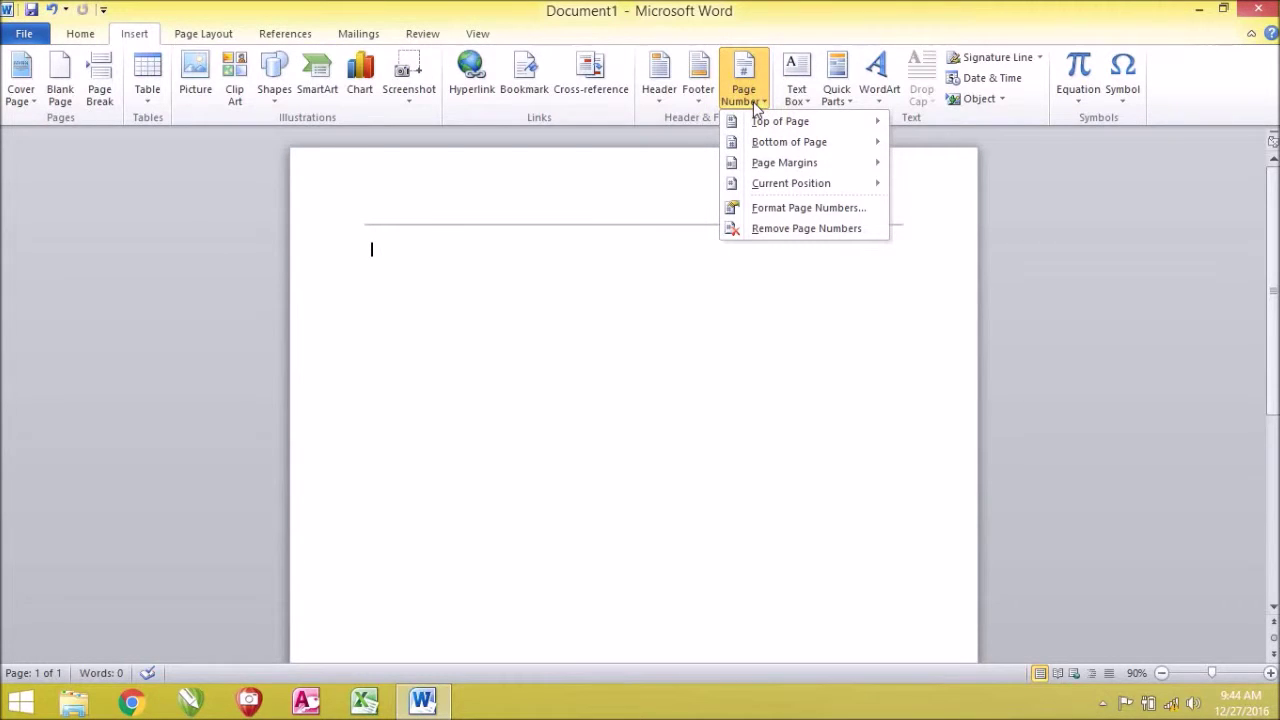
pyautogui.moveTo(755, 121)
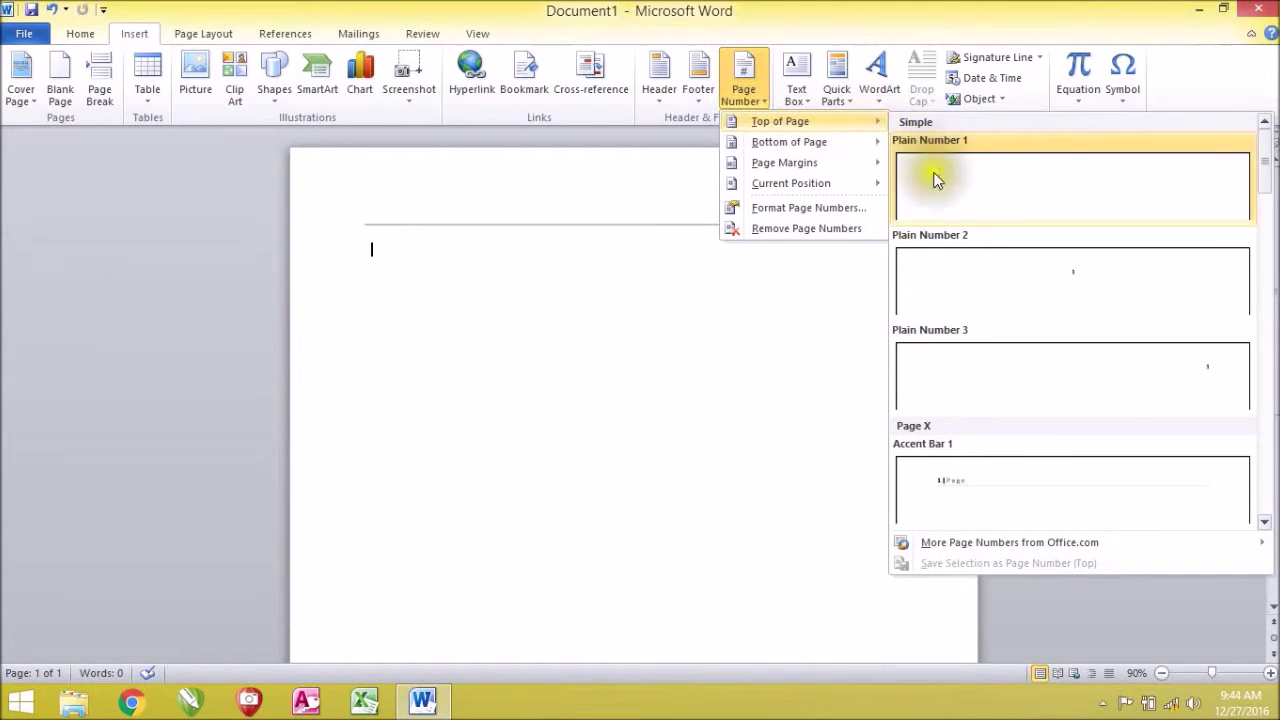
pyautogui.click(1004, 204)
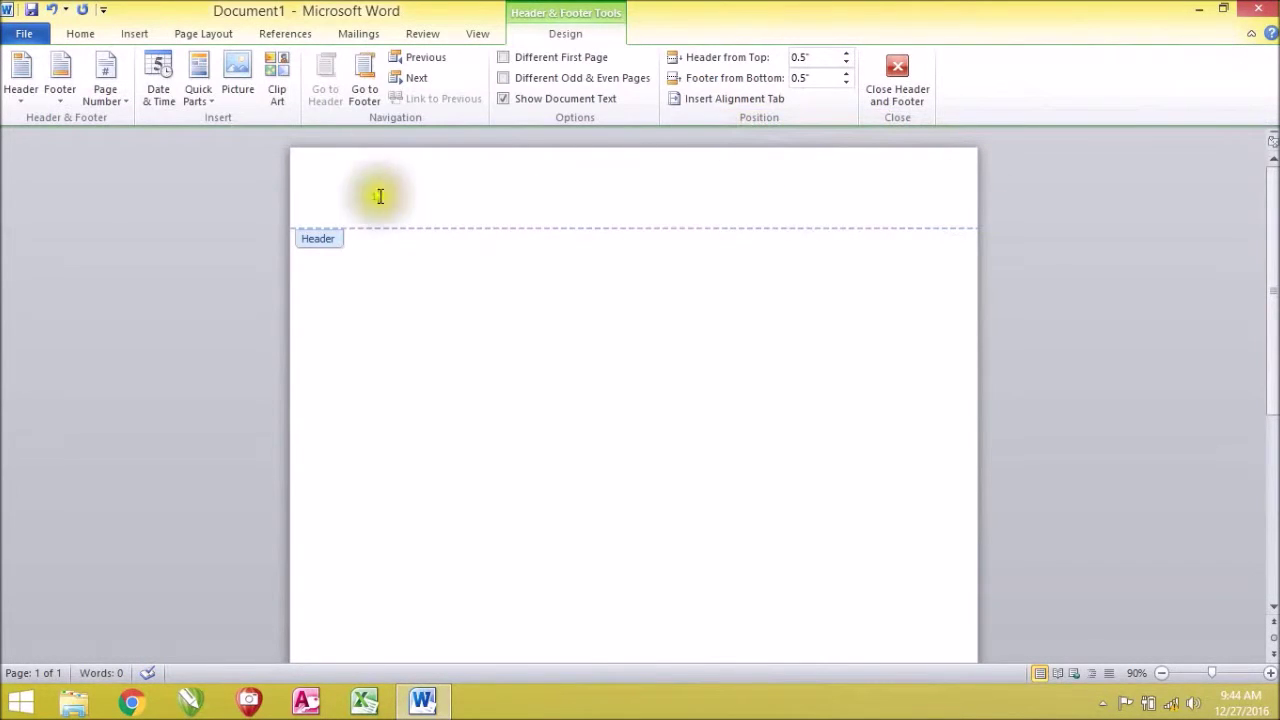
pyautogui.click(392, 201)
pyautogui.doubleClick(372, 196)
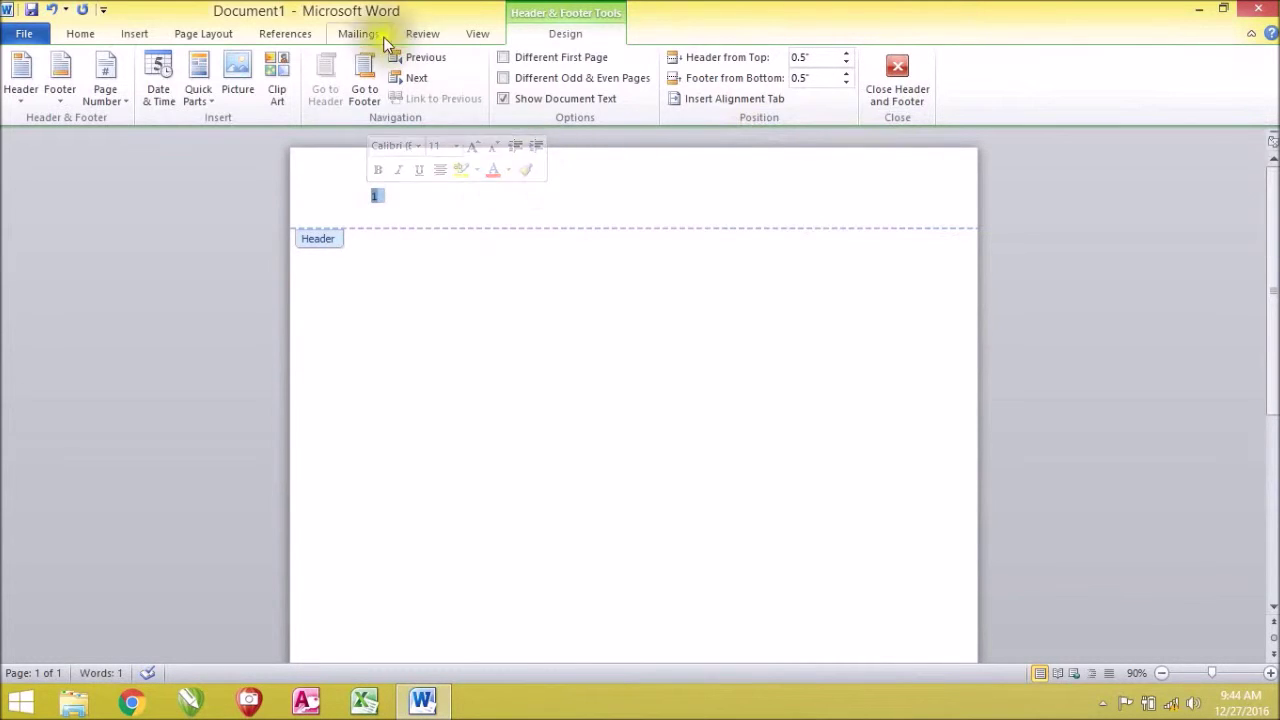
# Replace the header's page number with the top-of-page Plain Number 2 style and return to the document body.
pyautogui.click(134, 33)
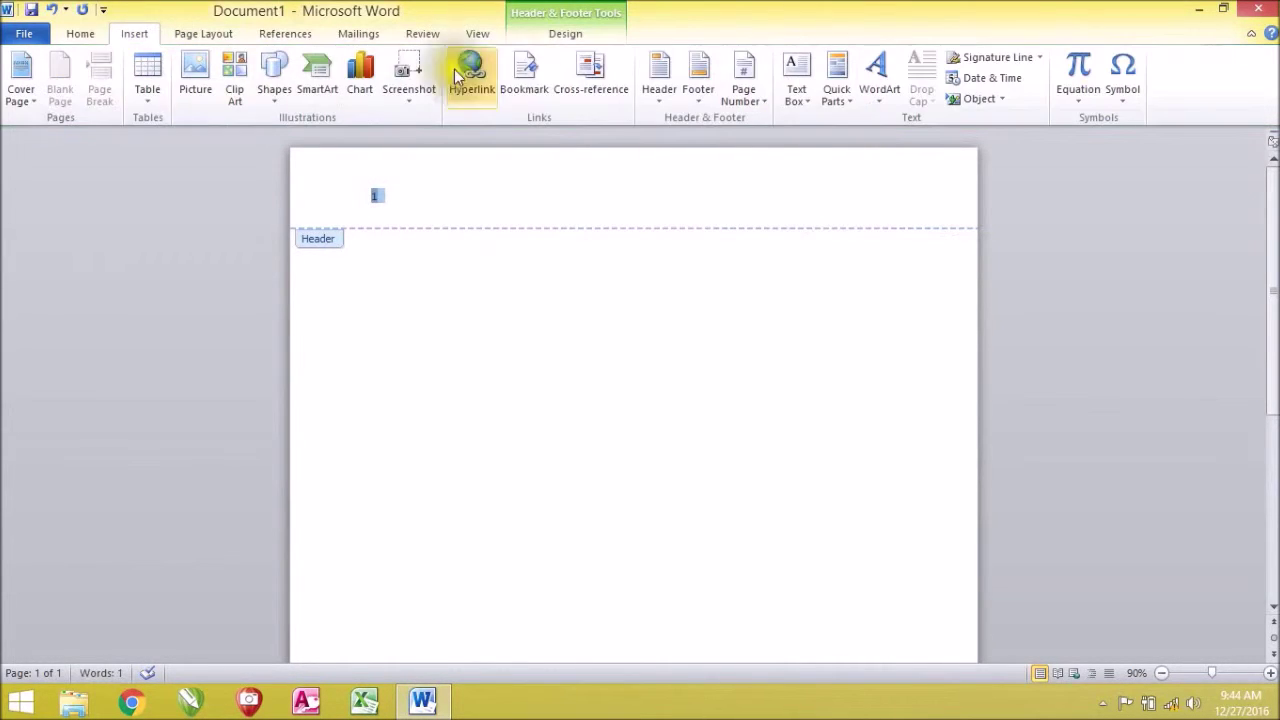
pyautogui.click(753, 94)
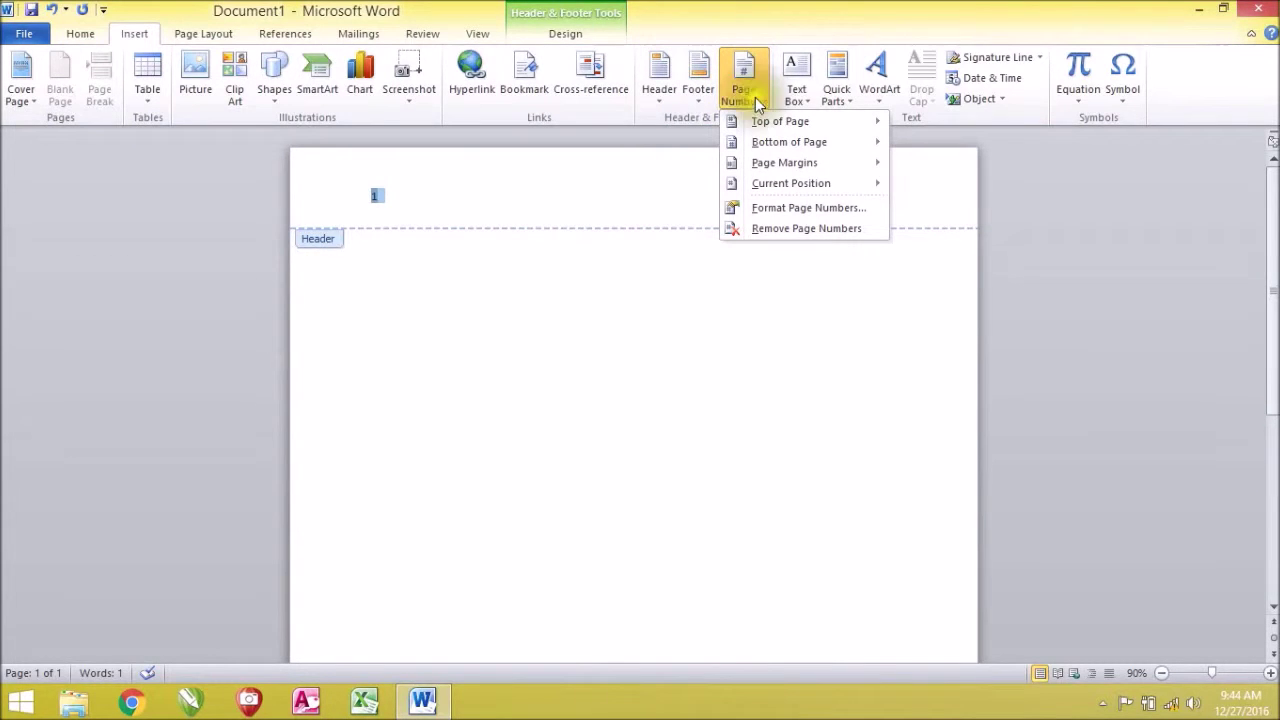
pyautogui.moveTo(800, 121)
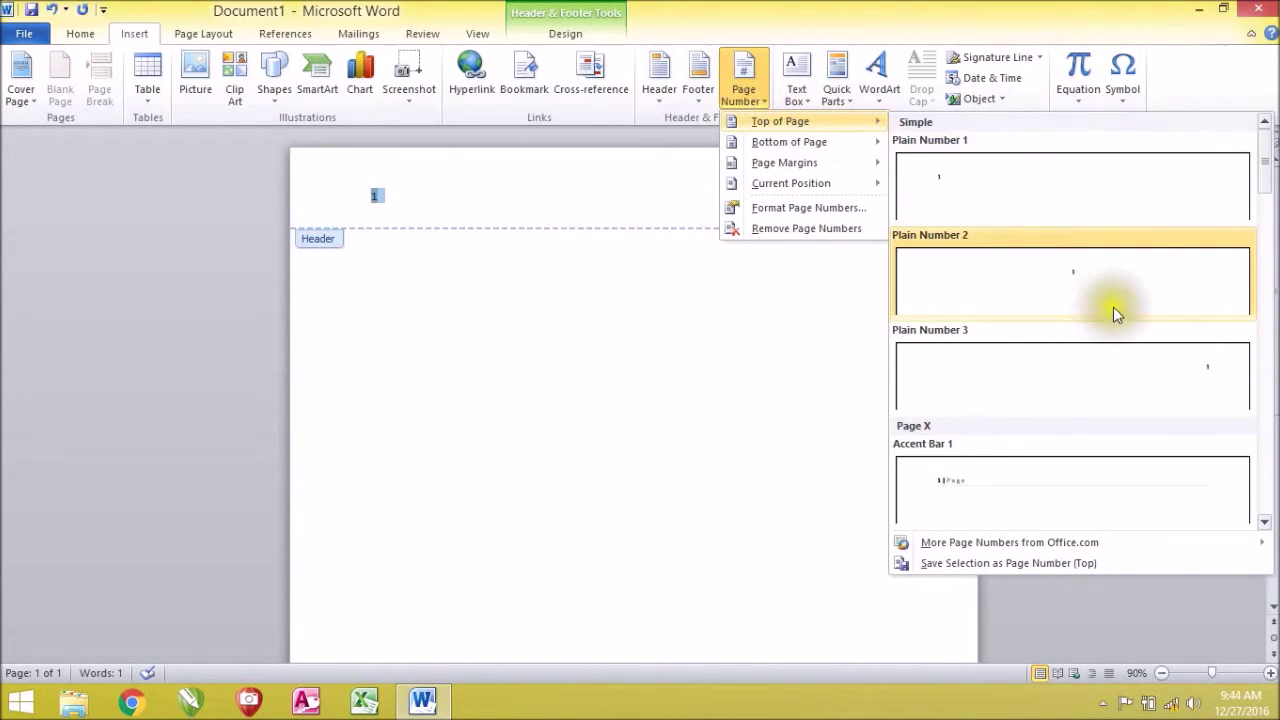
pyautogui.click(1115, 281)
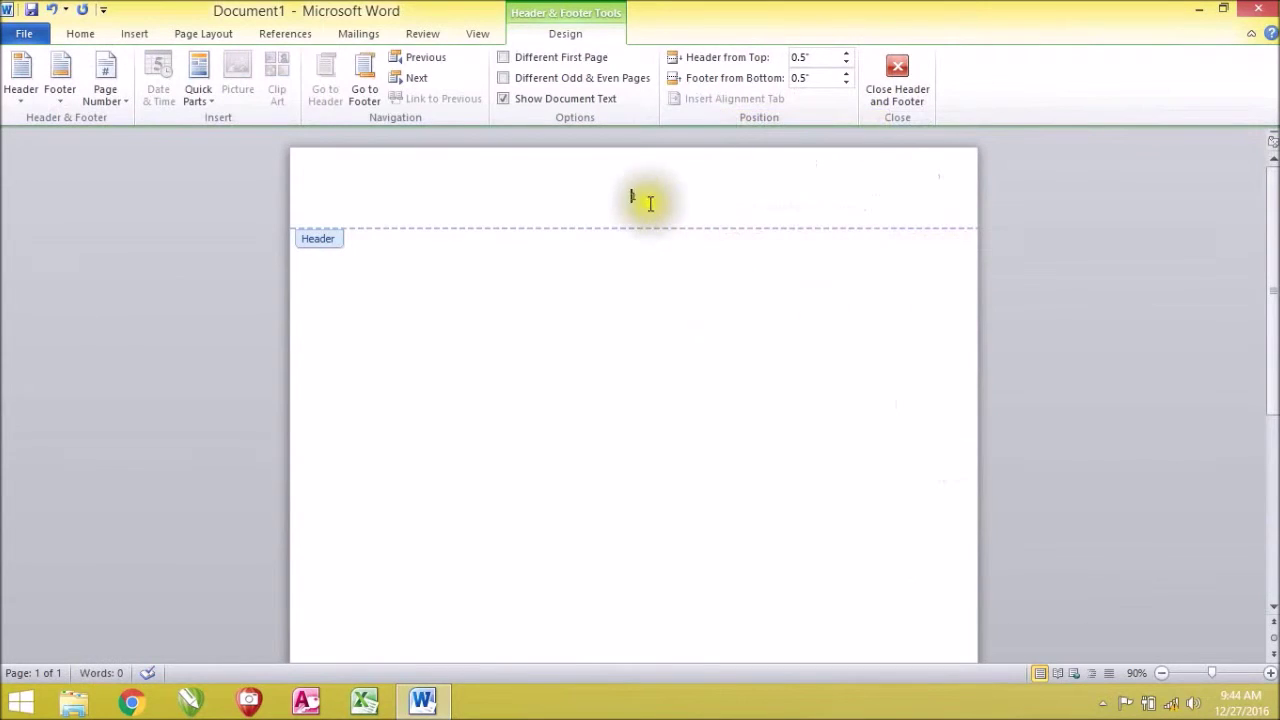
pyautogui.moveTo(643, 200); pyautogui.dragTo(621, 197)
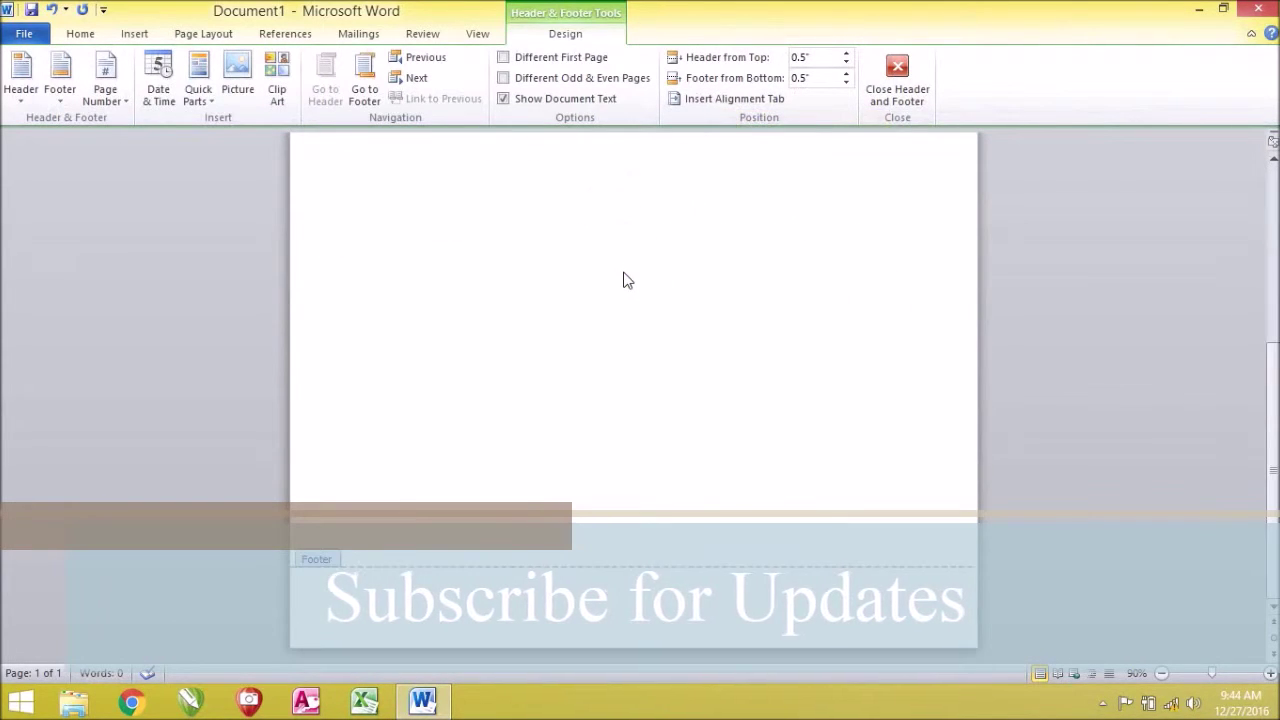
pyautogui.click(130, 33)
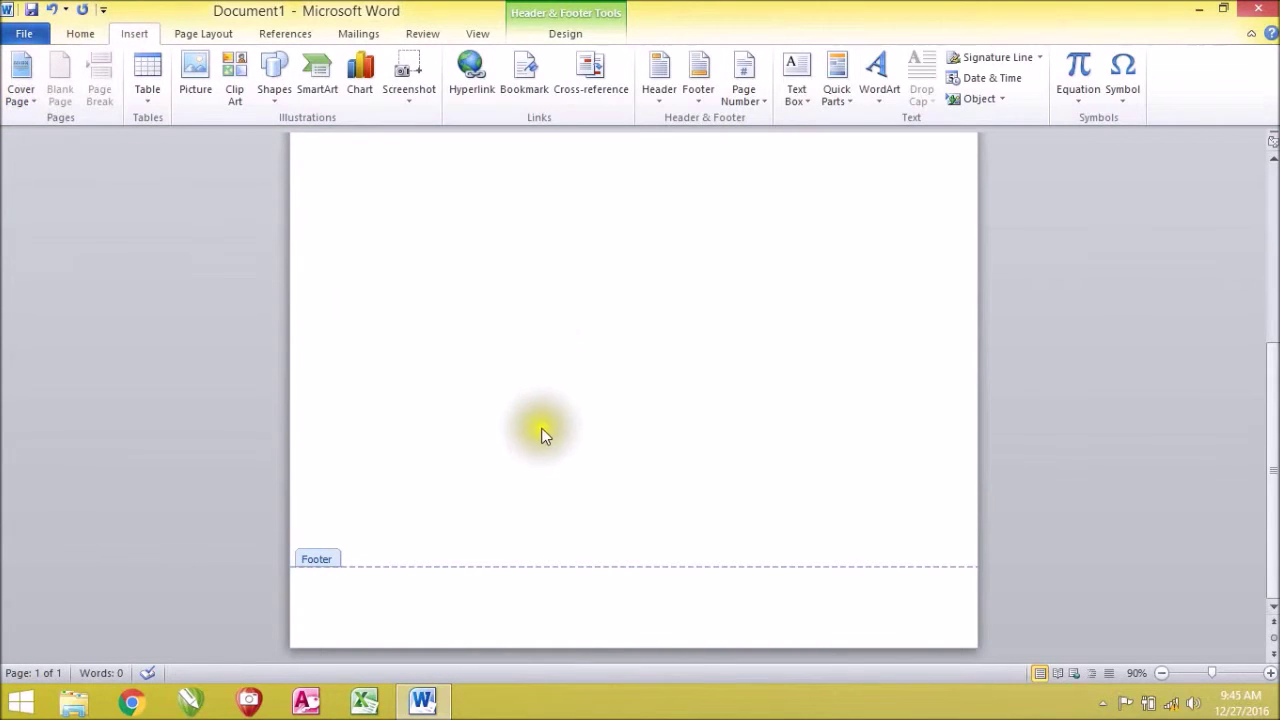
pyautogui.doubleClick(549, 459)
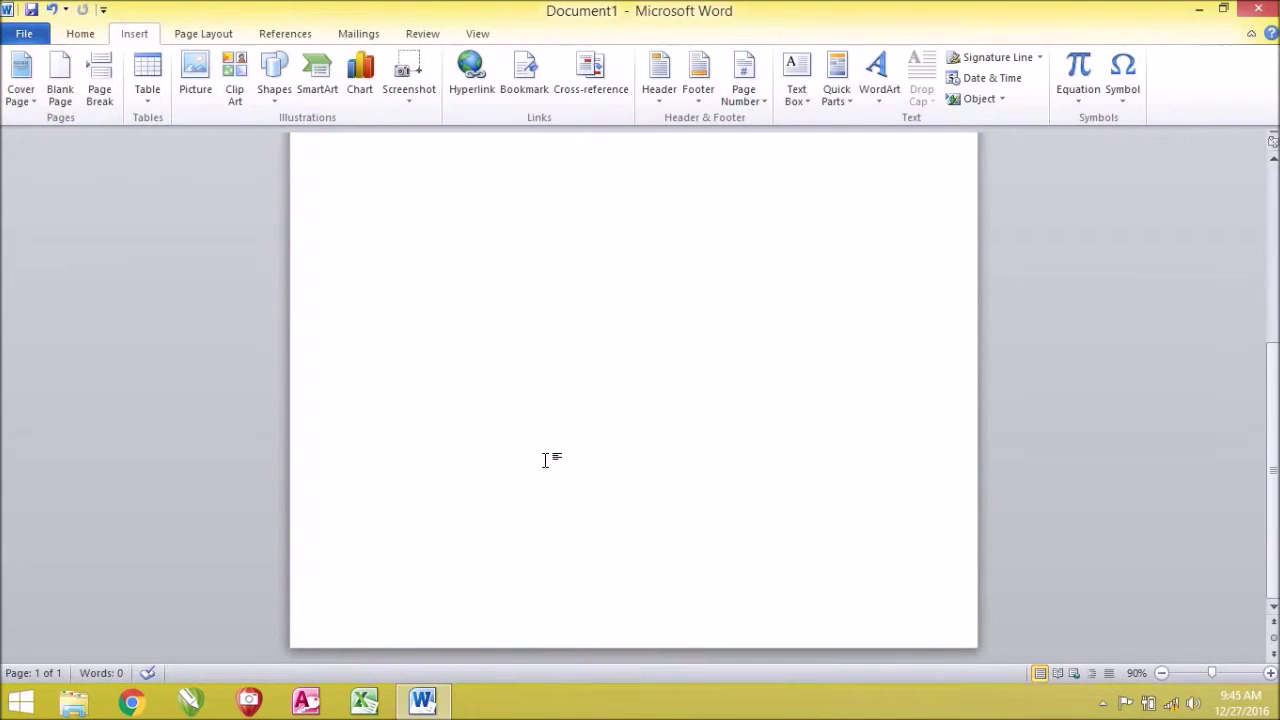
# Extend the document to three pages by adding a blank page and a page break on page 2.
pyautogui.click(62, 95)
pyautogui.click(592, 434)
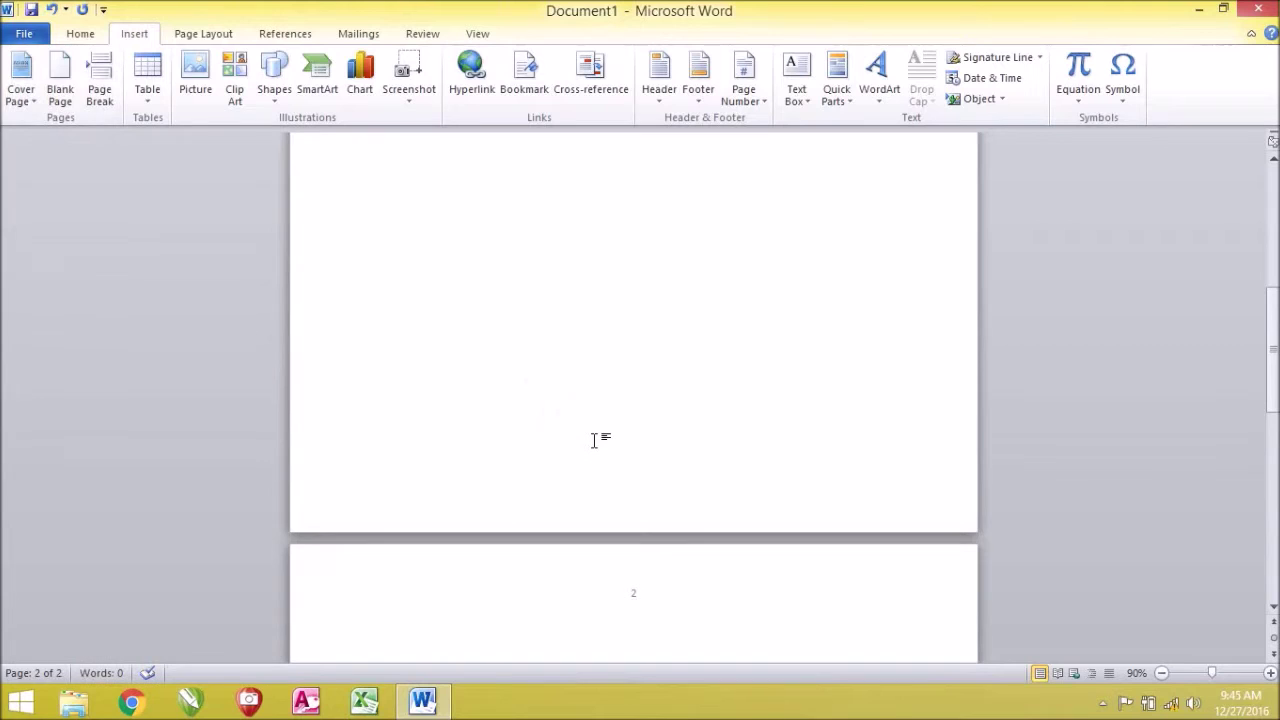
pyautogui.scroll(-2, 568, 477)
pyautogui.click(640, 489)
pyautogui.click(680, 558)
pyautogui.scroll(-1, 677, 564)
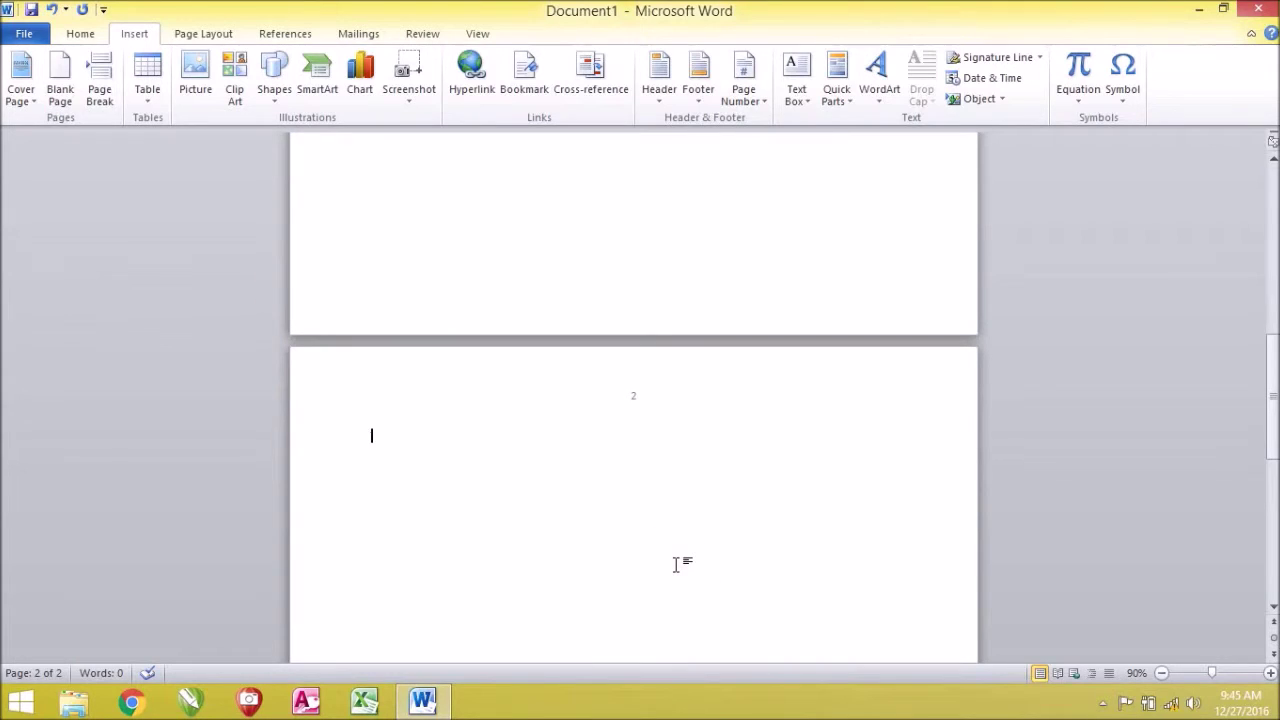
pyautogui.hotkey('ctrl', 'Return')
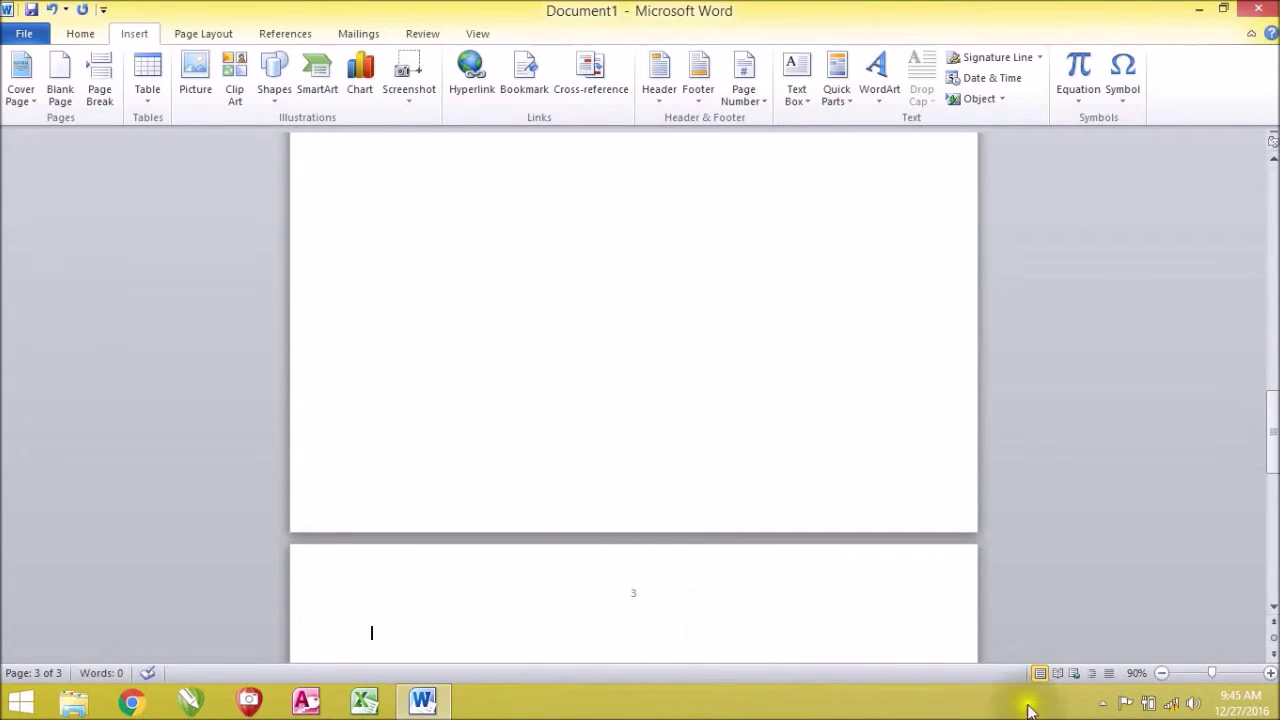
# Insert a page number in the page margins using the Vertical, Right style.
pyautogui.doubleClick(665, 538)
pyautogui.scroll(3, 680, 590)
pyautogui.doubleClick(708, 165)
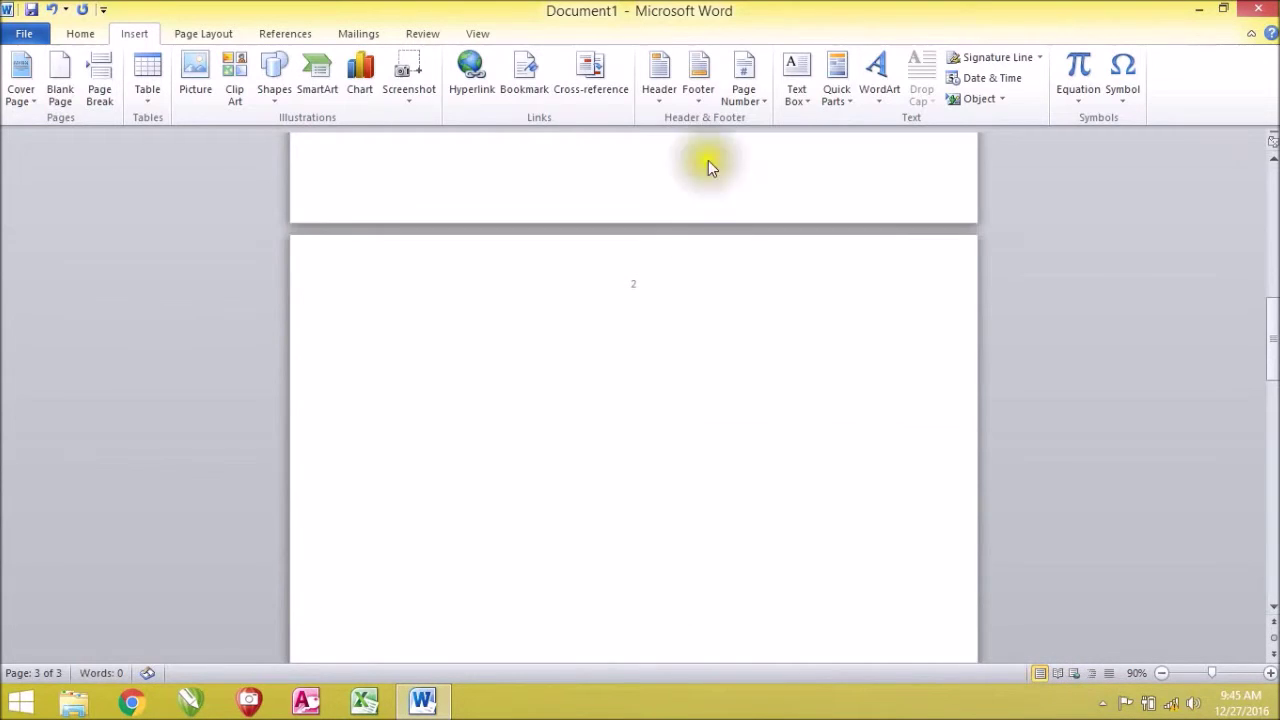
pyautogui.click(762, 104)
pyautogui.moveTo(767, 141)
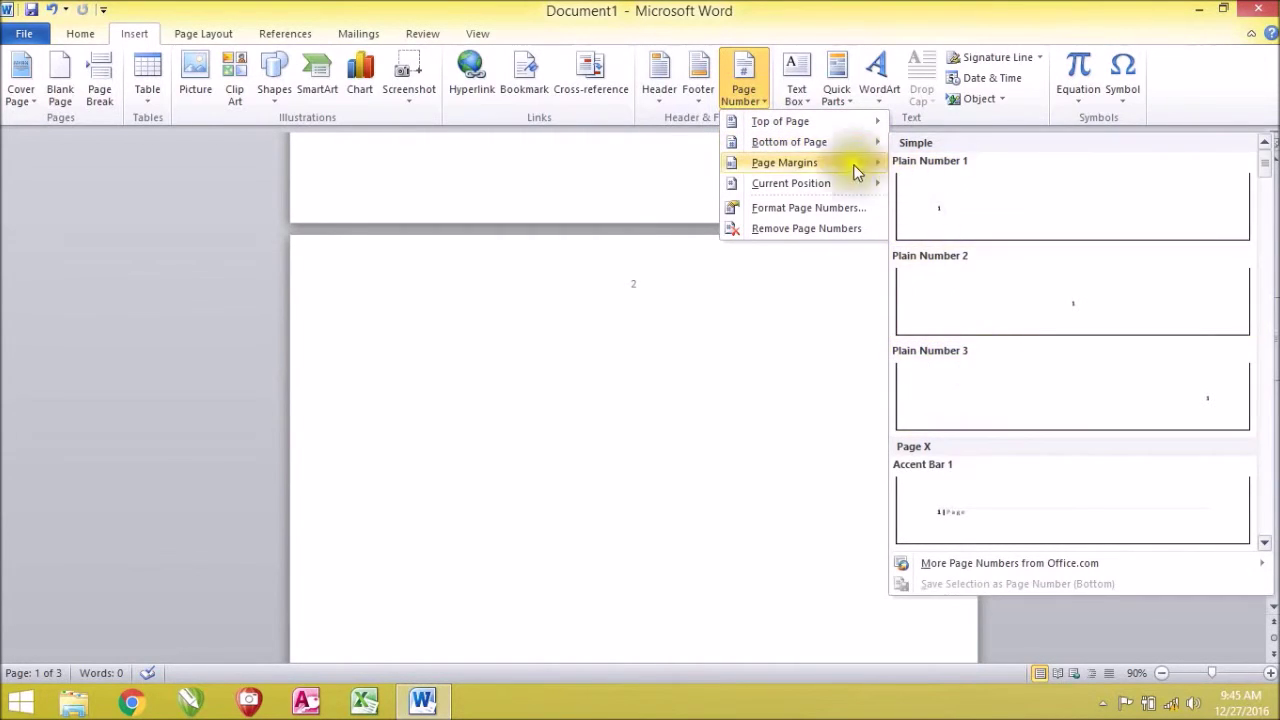
pyautogui.moveTo(836, 171)
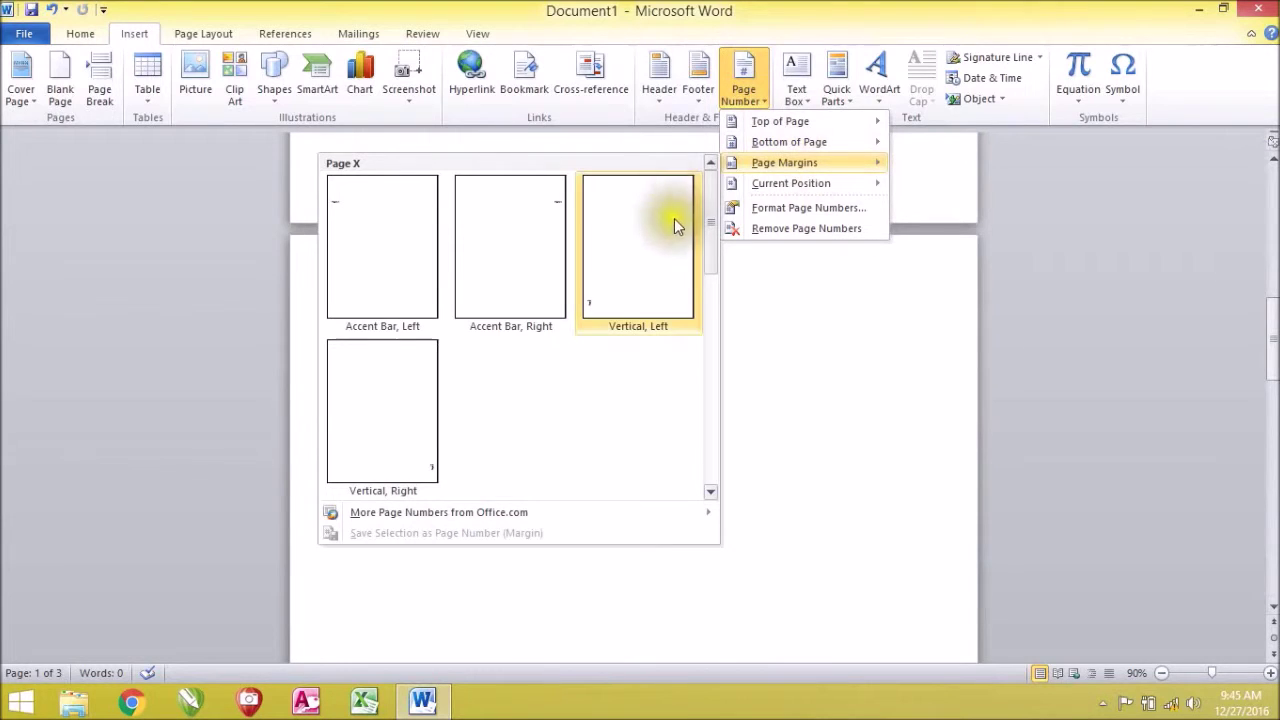
pyautogui.click(382, 422)
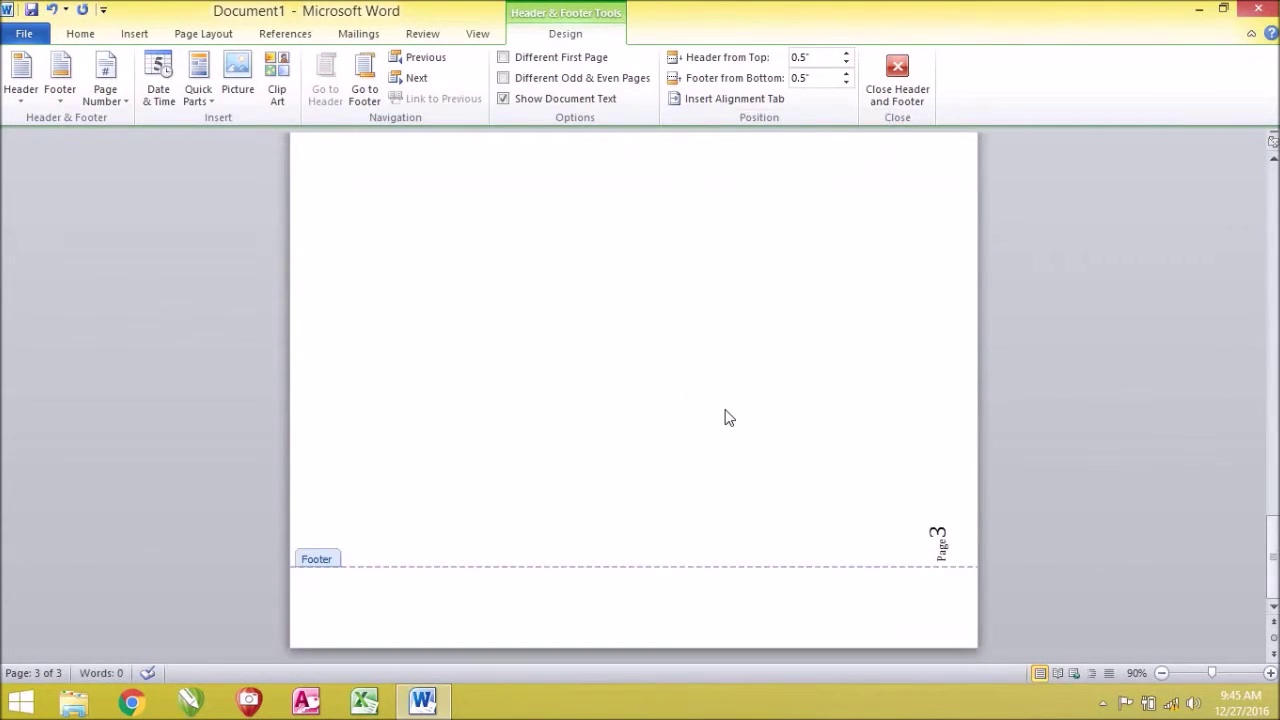
# Replace the selected part of page 3's vertical margin label with an Accent Bar 2 page number at the current position.
pyautogui.click(940, 545)
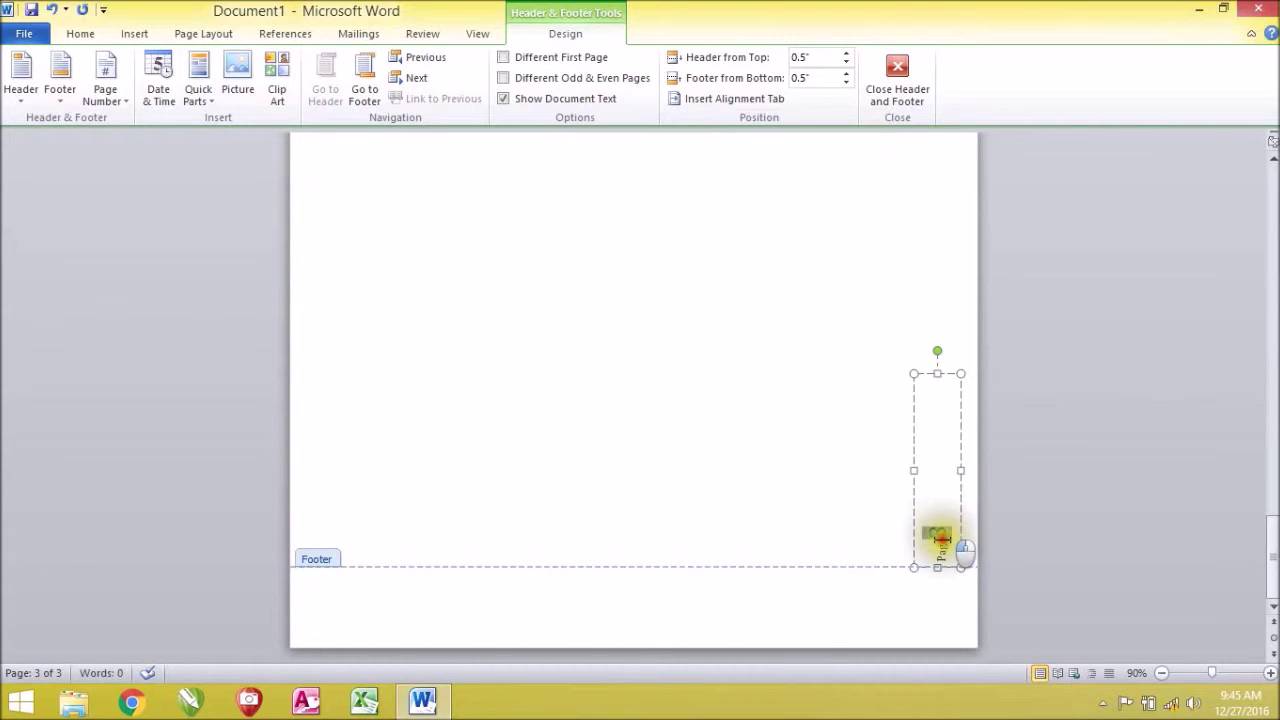
pyautogui.moveTo(944, 555); pyautogui.dragTo(944, 556)
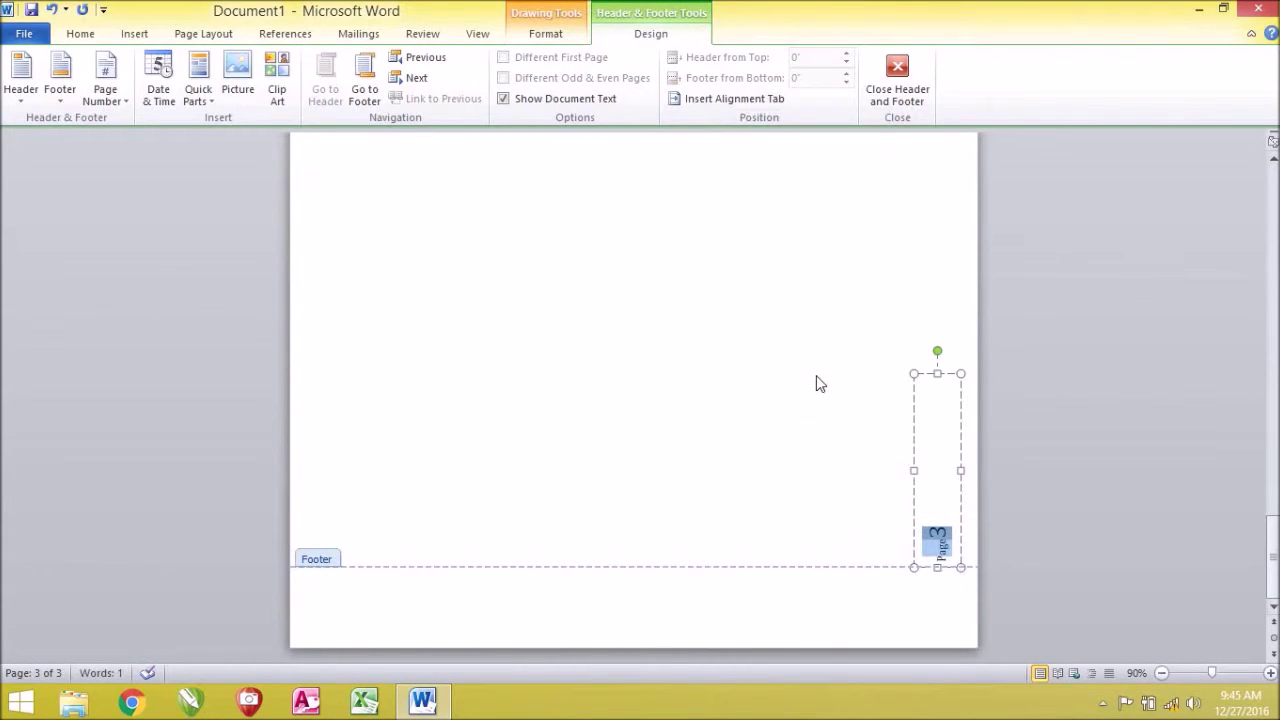
pyautogui.click(134, 33)
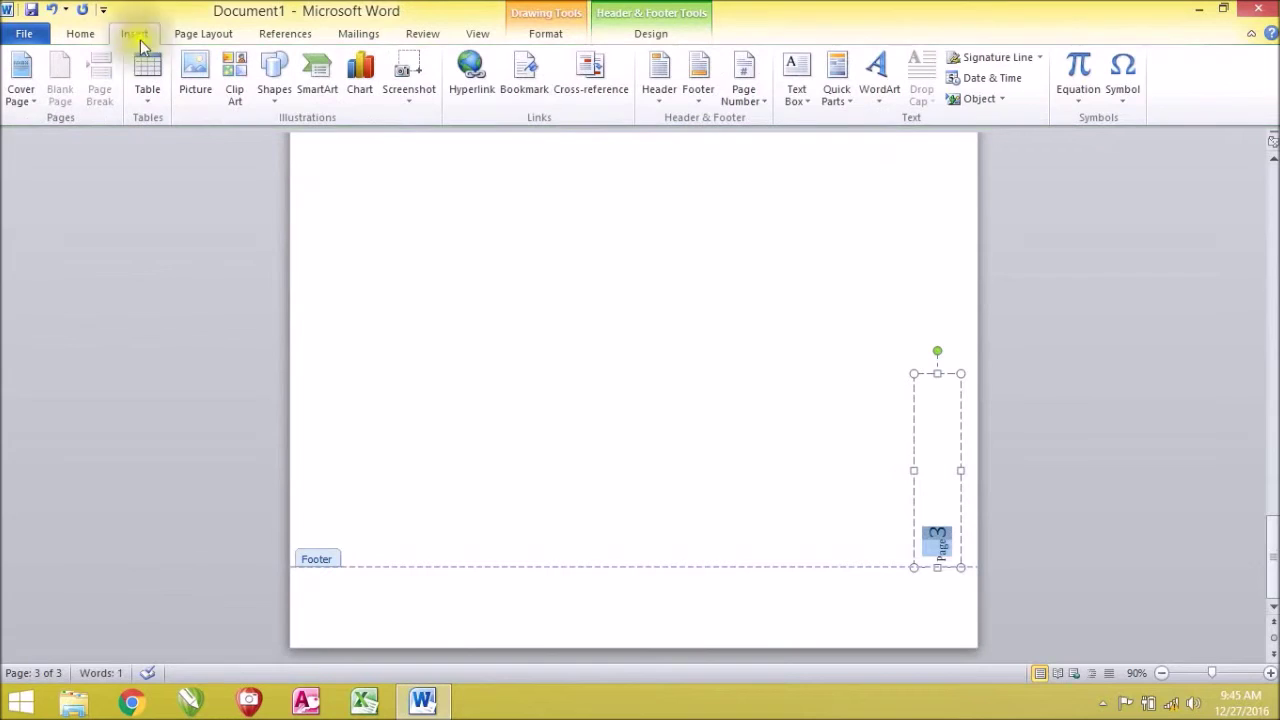
pyautogui.click(768, 96)
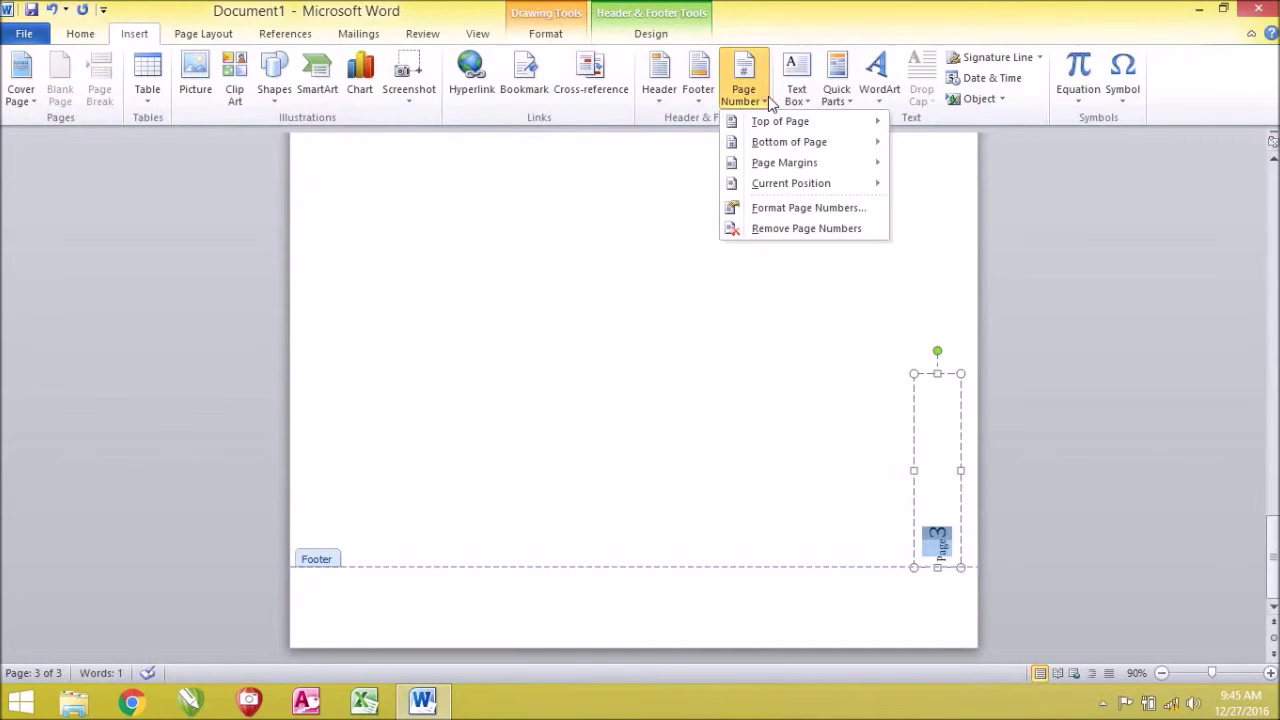
pyautogui.moveTo(786, 194)
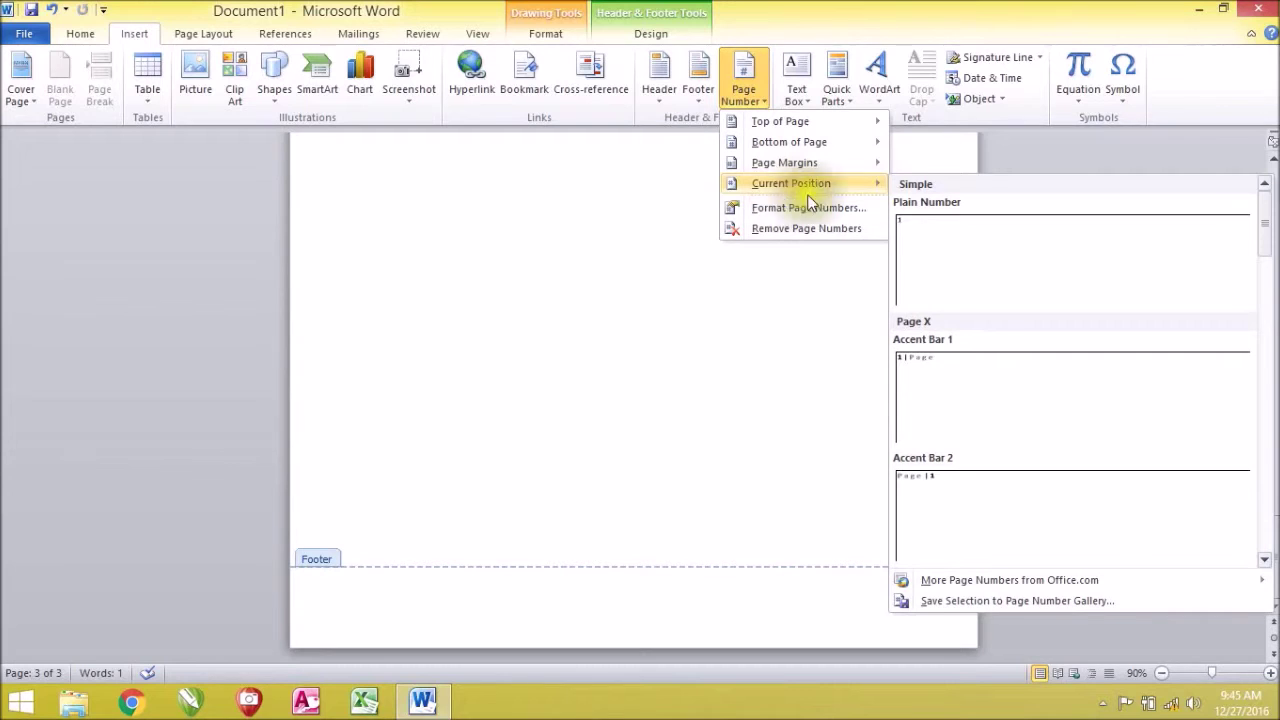
pyautogui.click(991, 518)
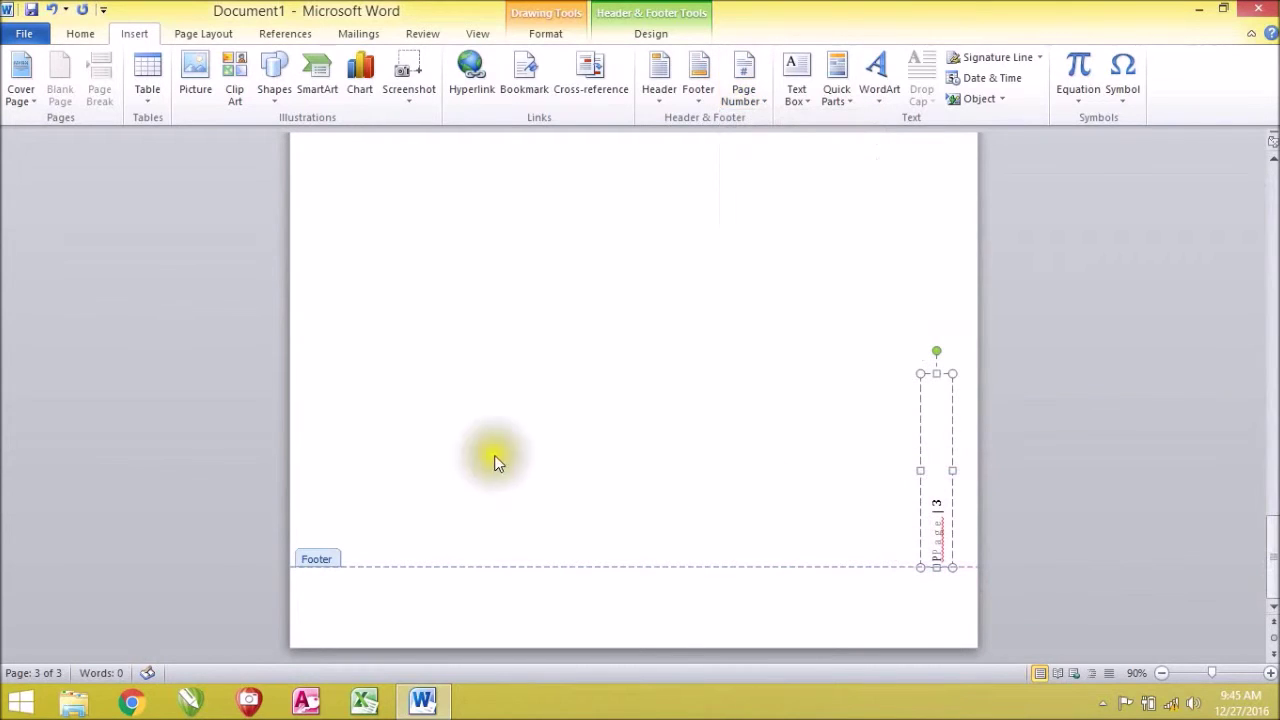
# Review the margin page numbers across the three pages and select the label on page 1.
pyautogui.scroll(-6, 889, 530)
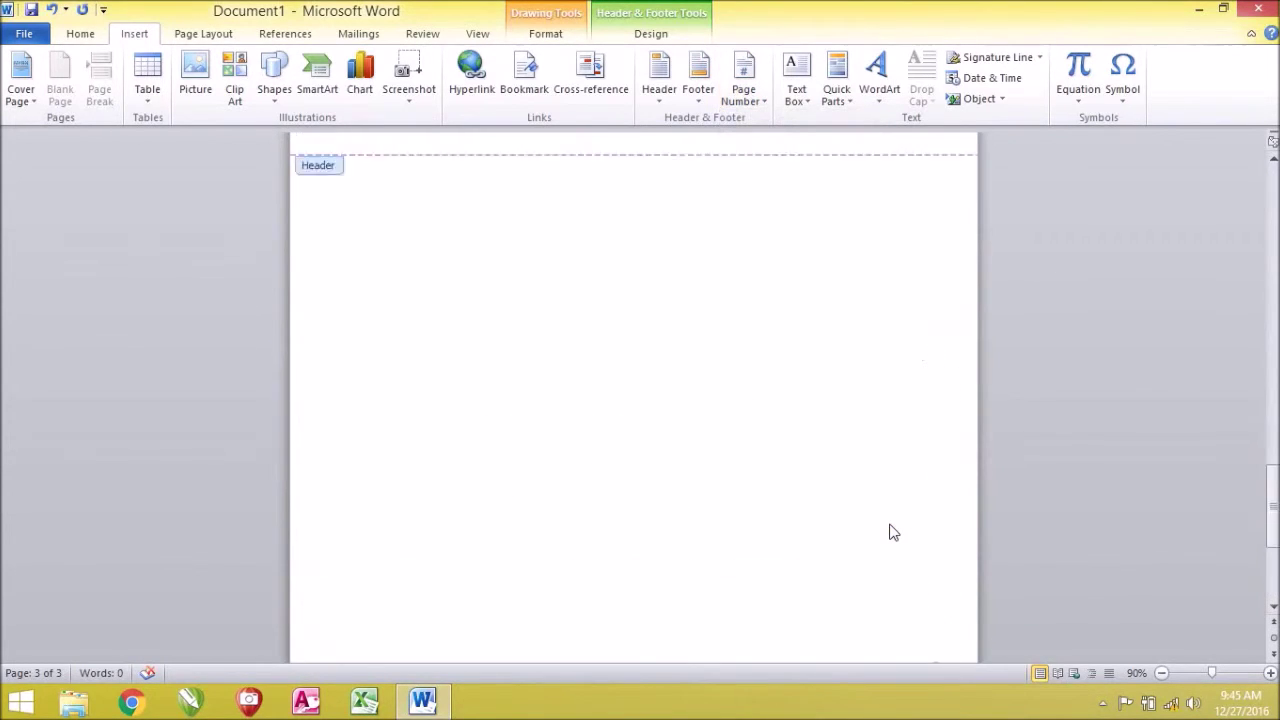
pyautogui.scroll(12, 893, 532)
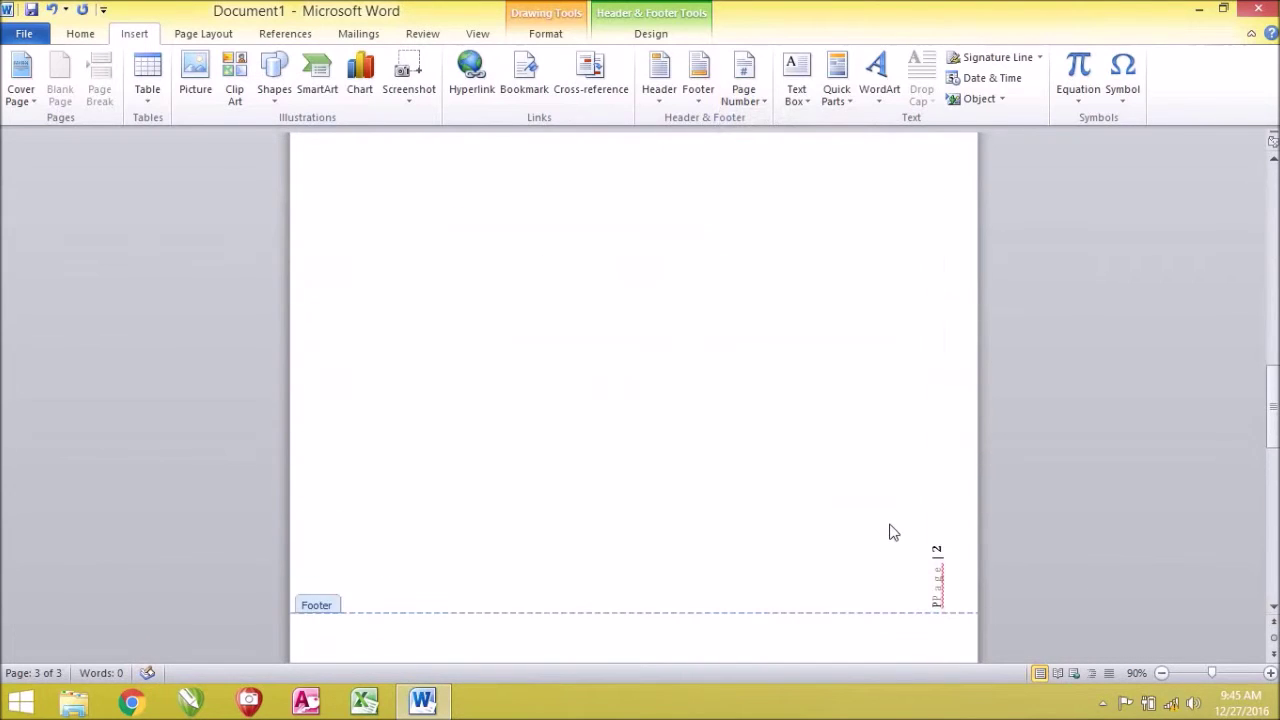
pyautogui.scroll(4, 891, 531)
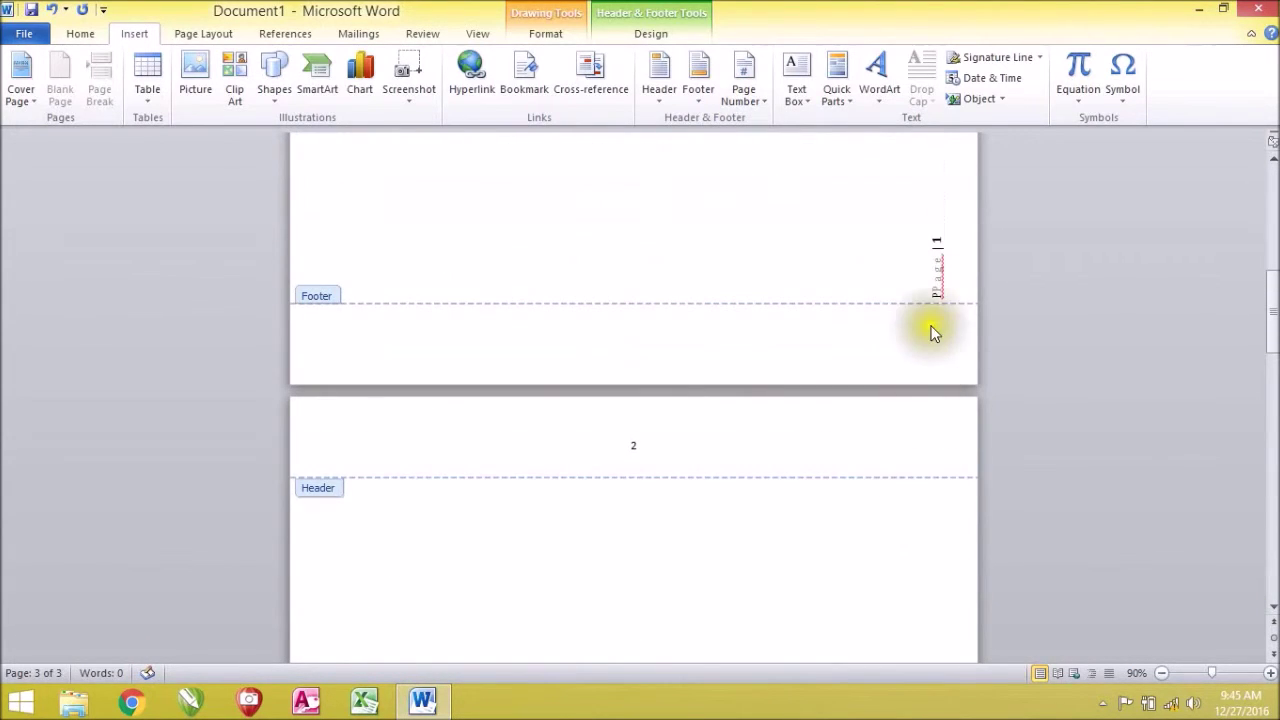
pyautogui.click(938, 237)
pyautogui.moveTo(938, 233); pyautogui.dragTo(942, 298)
pyautogui.scroll(11, 655, 187)
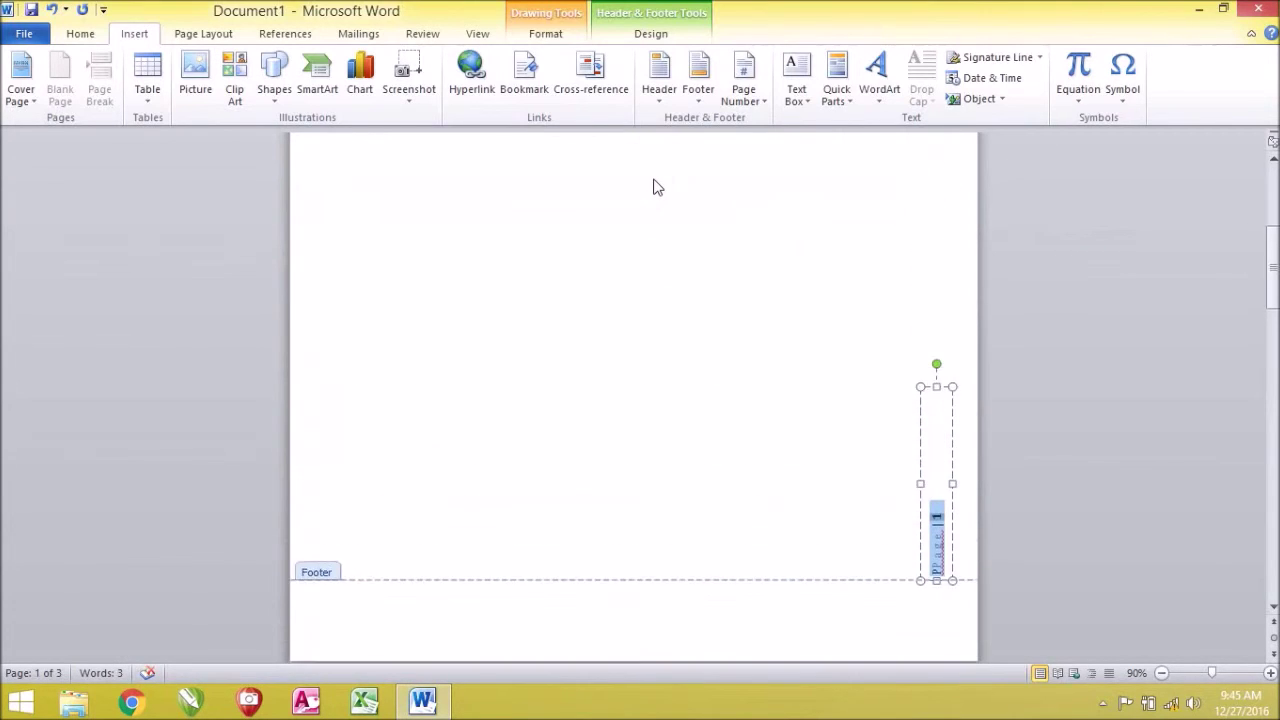
# Format the page numbers as 1, 2, 3 with the chapter number included, using Heading 1 as chapter style and a hyphen separator.
pyautogui.click(765, 102)
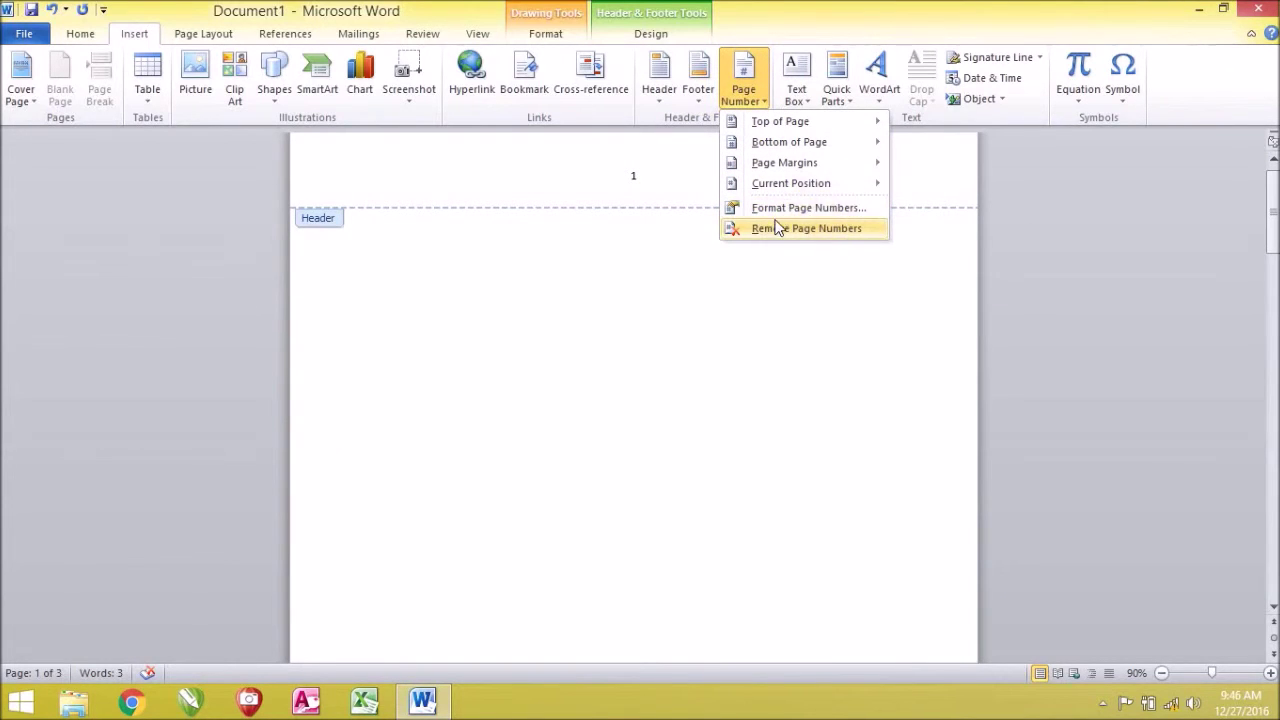
pyautogui.click(820, 210)
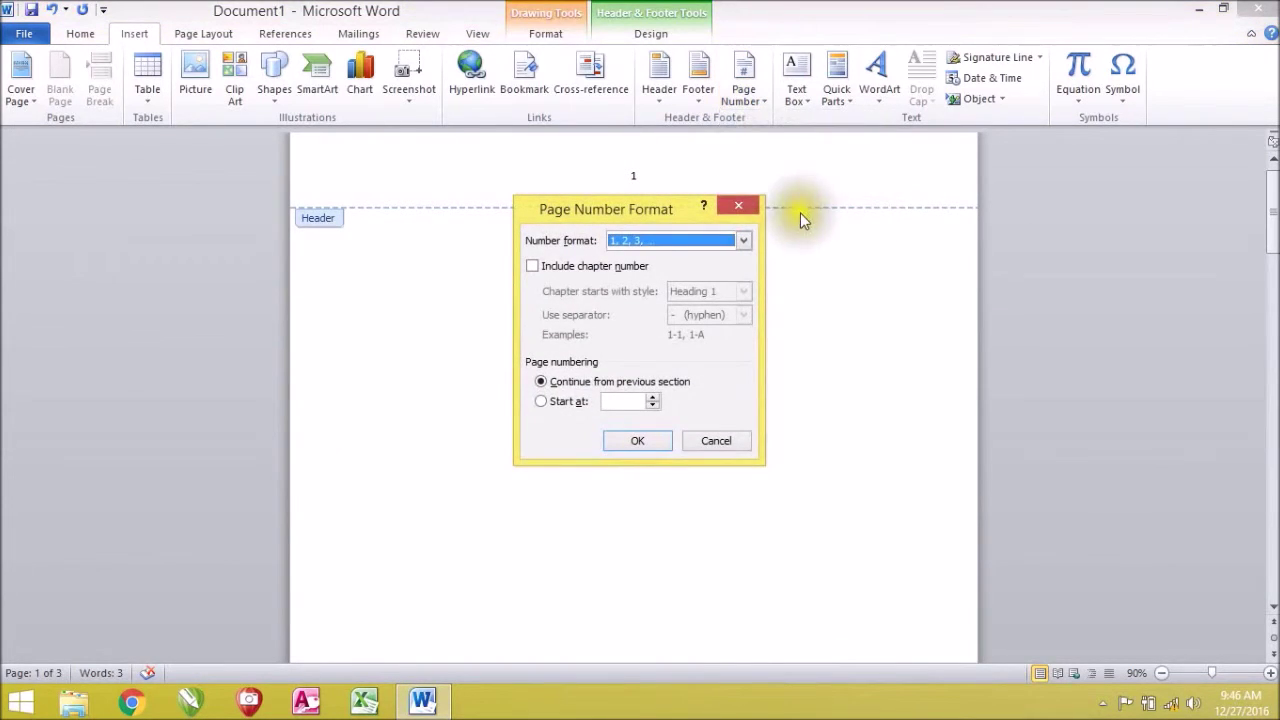
pyautogui.click(730, 247)
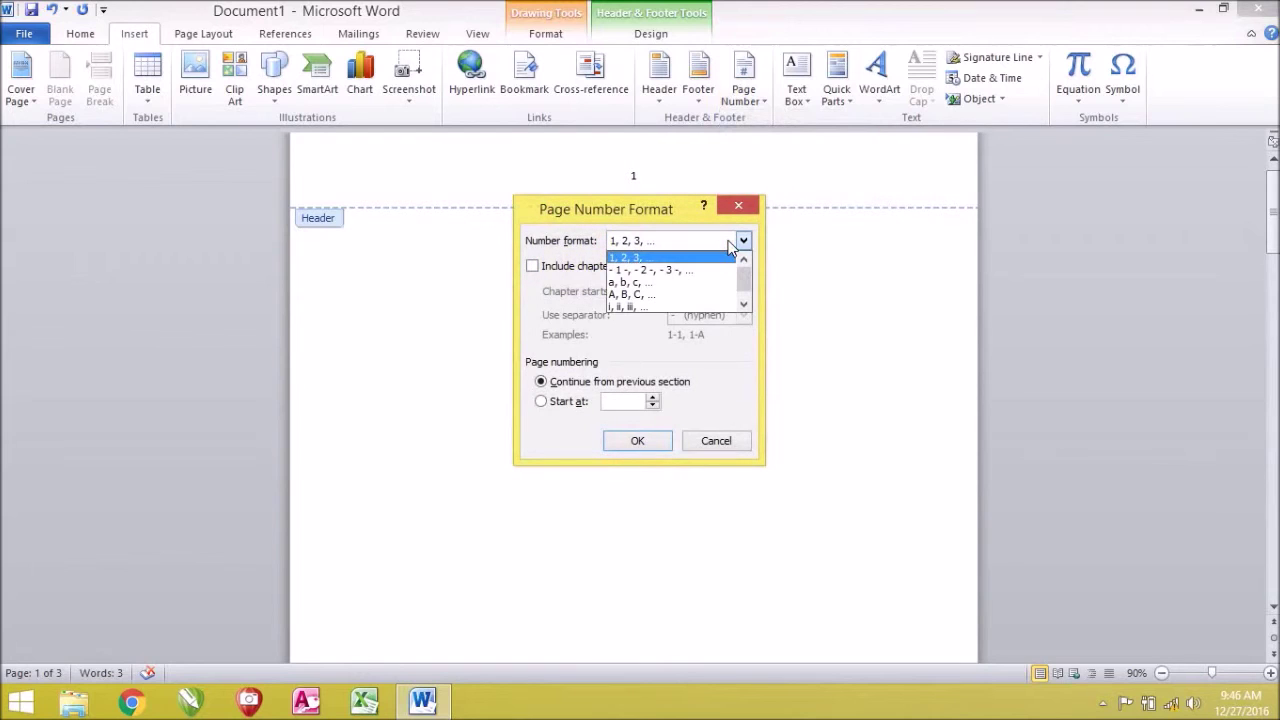
pyautogui.click(556, 269)
pyautogui.click(556, 270)
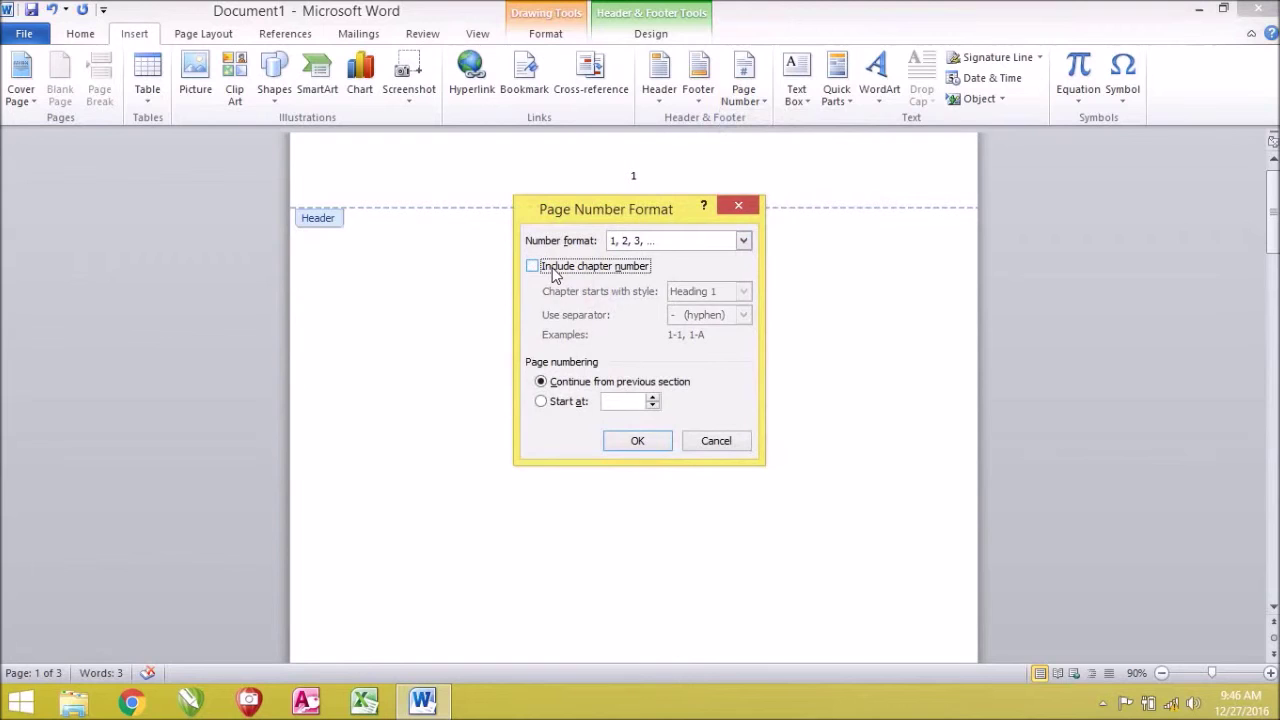
pyautogui.click(553, 270)
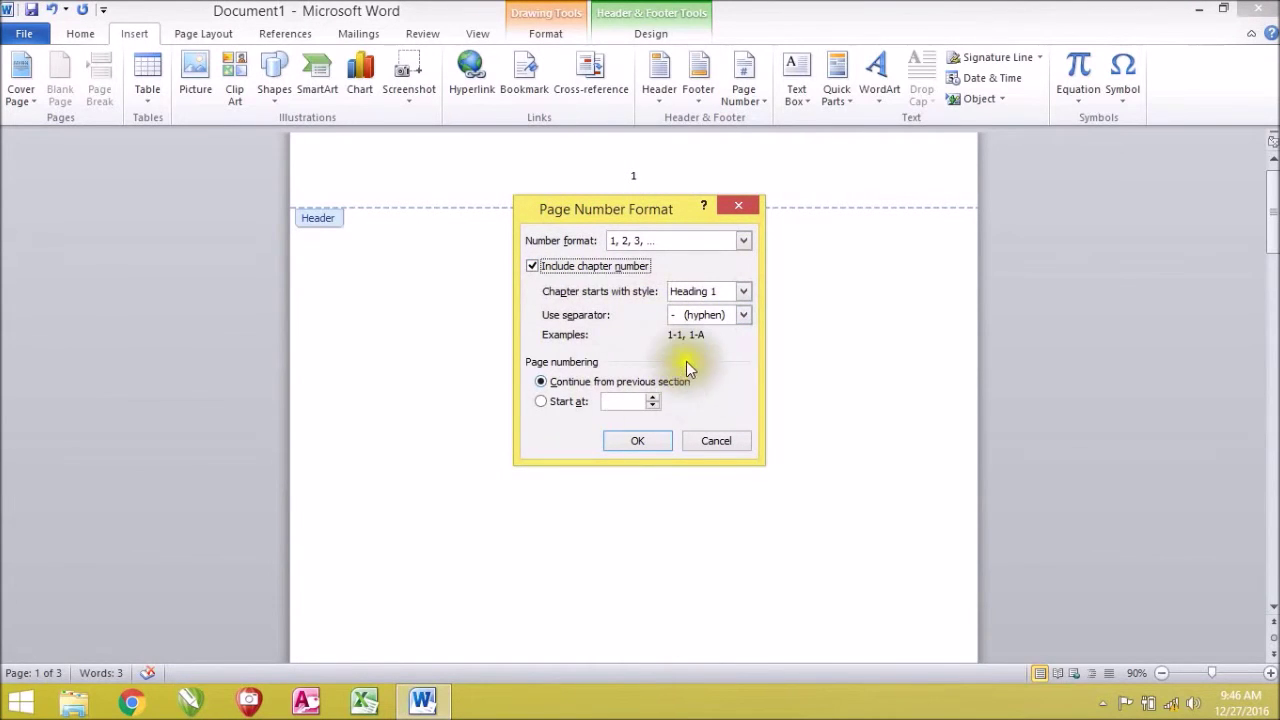
pyautogui.click(627, 442)
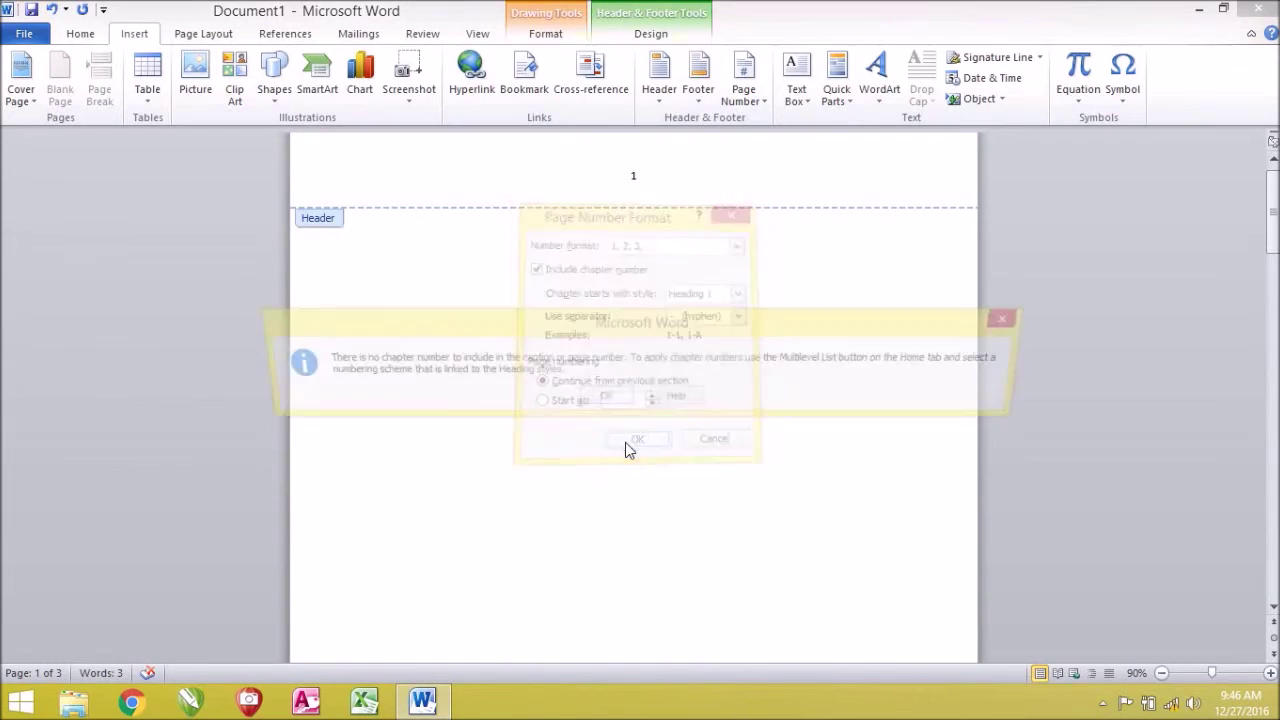
pyautogui.click(604, 399)
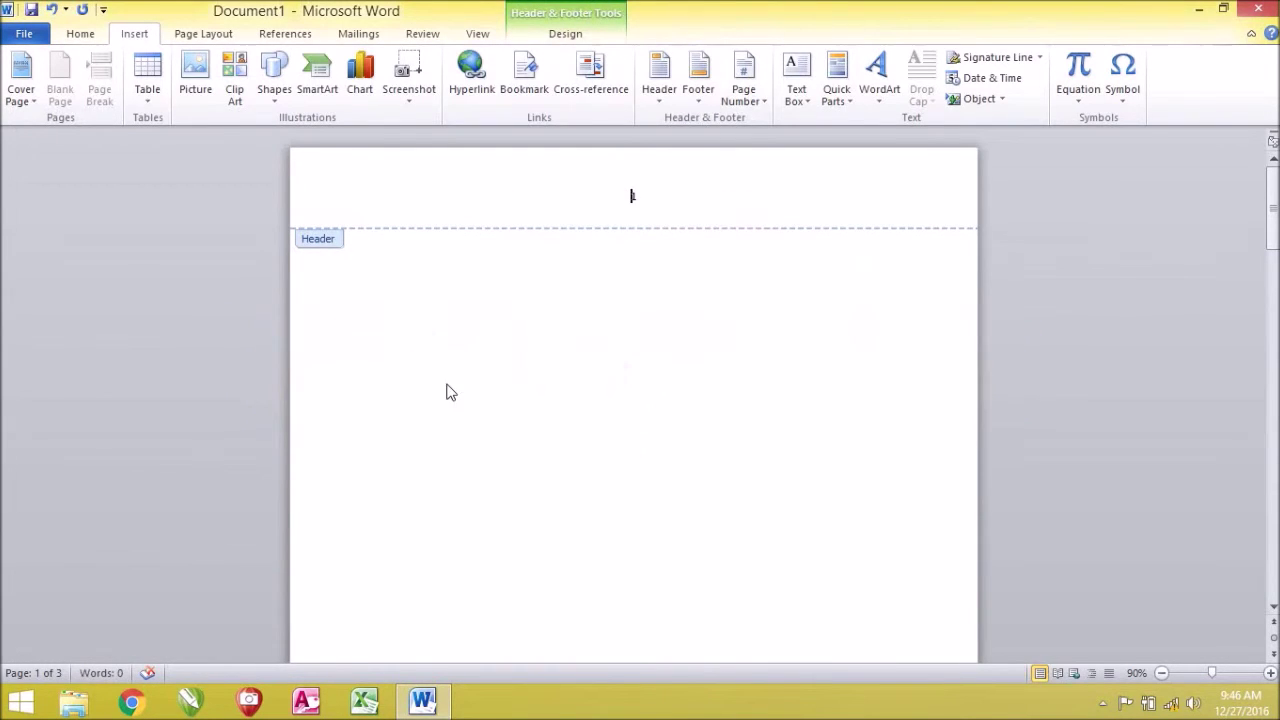
# Select the page number in page 1's header and remove all page numbers from the document, checking the following pages.
pyautogui.moveTo(650, 196); pyautogui.dragTo(606, 197)
pyautogui.click(633, 201)
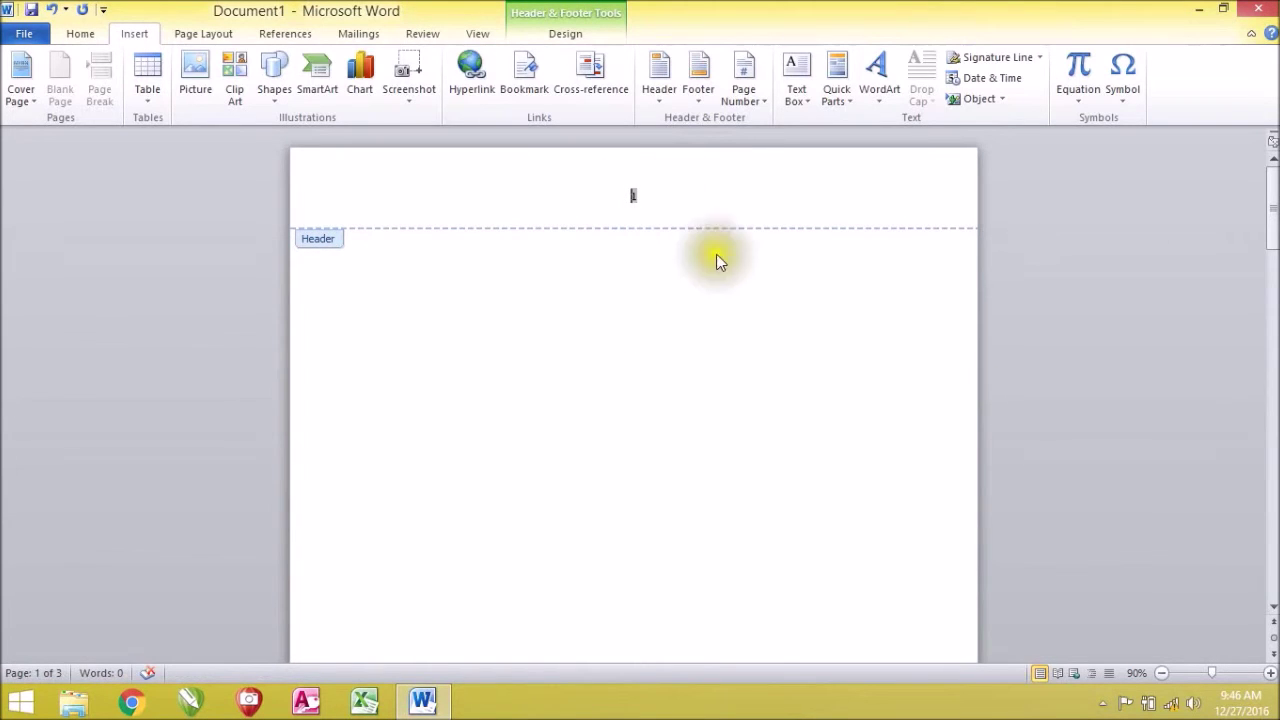
pyautogui.click(767, 98)
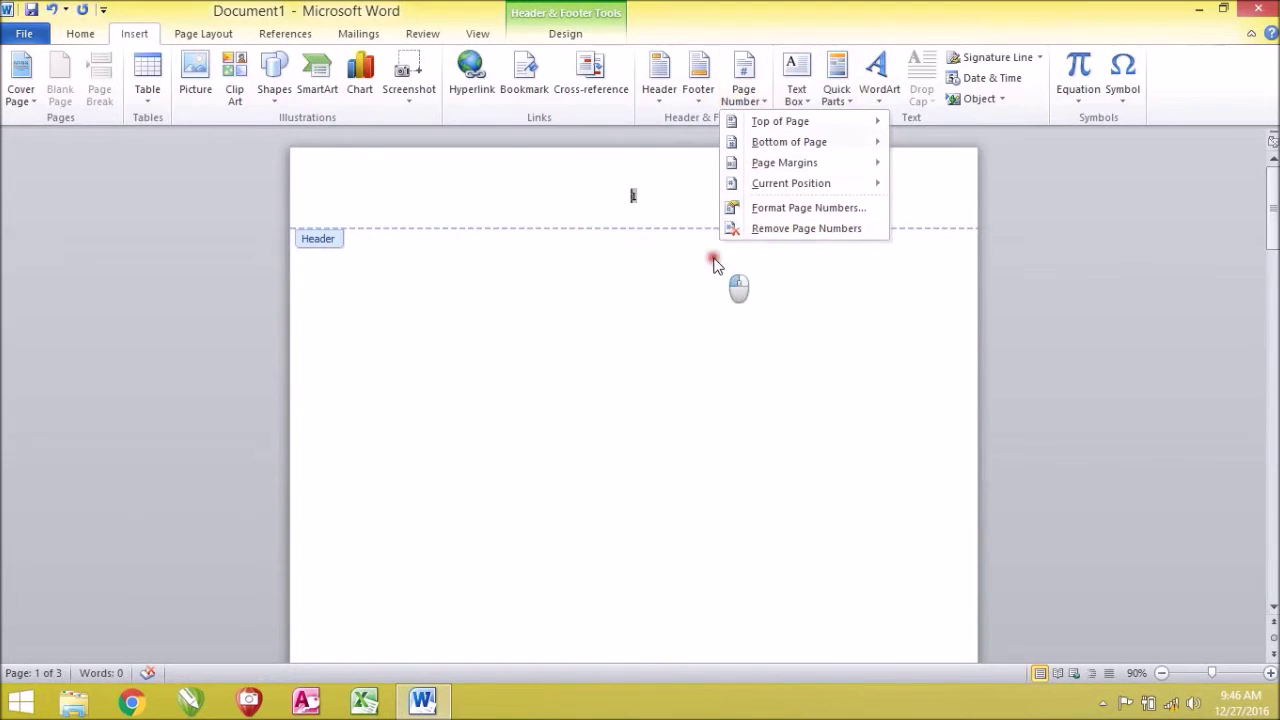
pyautogui.rightClick(714, 263)
pyautogui.rightClick(636, 250)
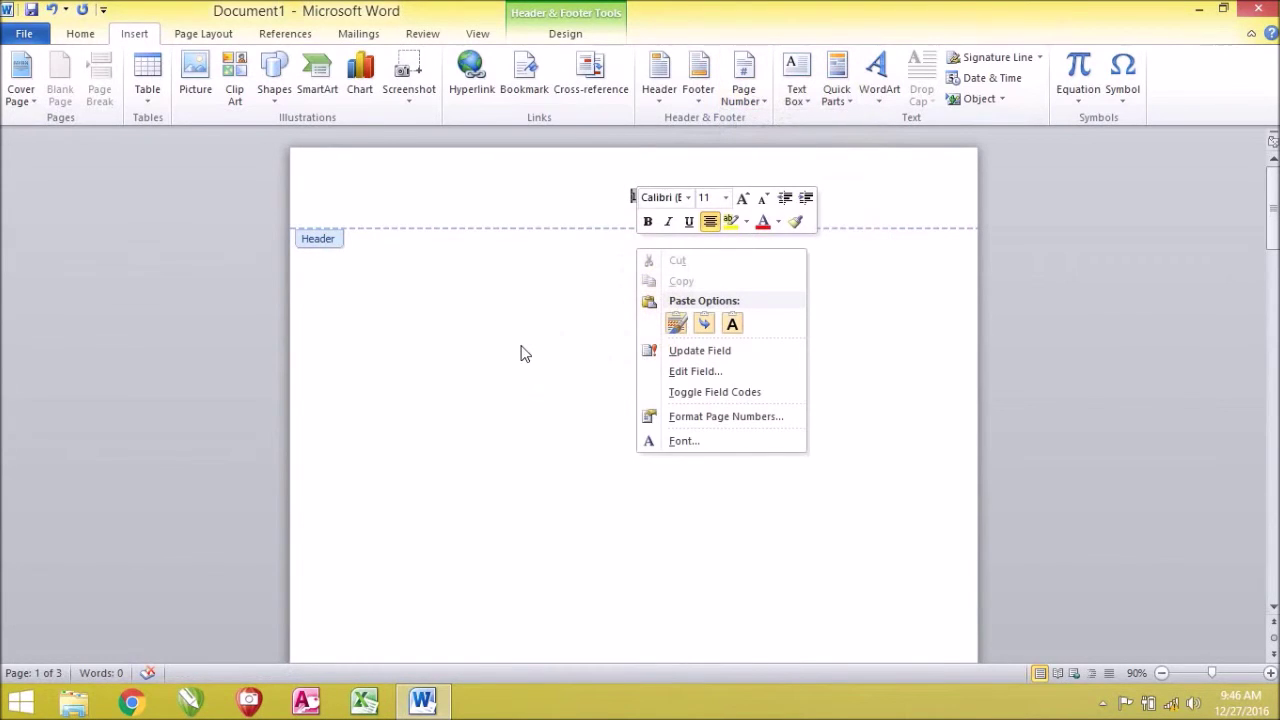
pyautogui.click(742, 85)
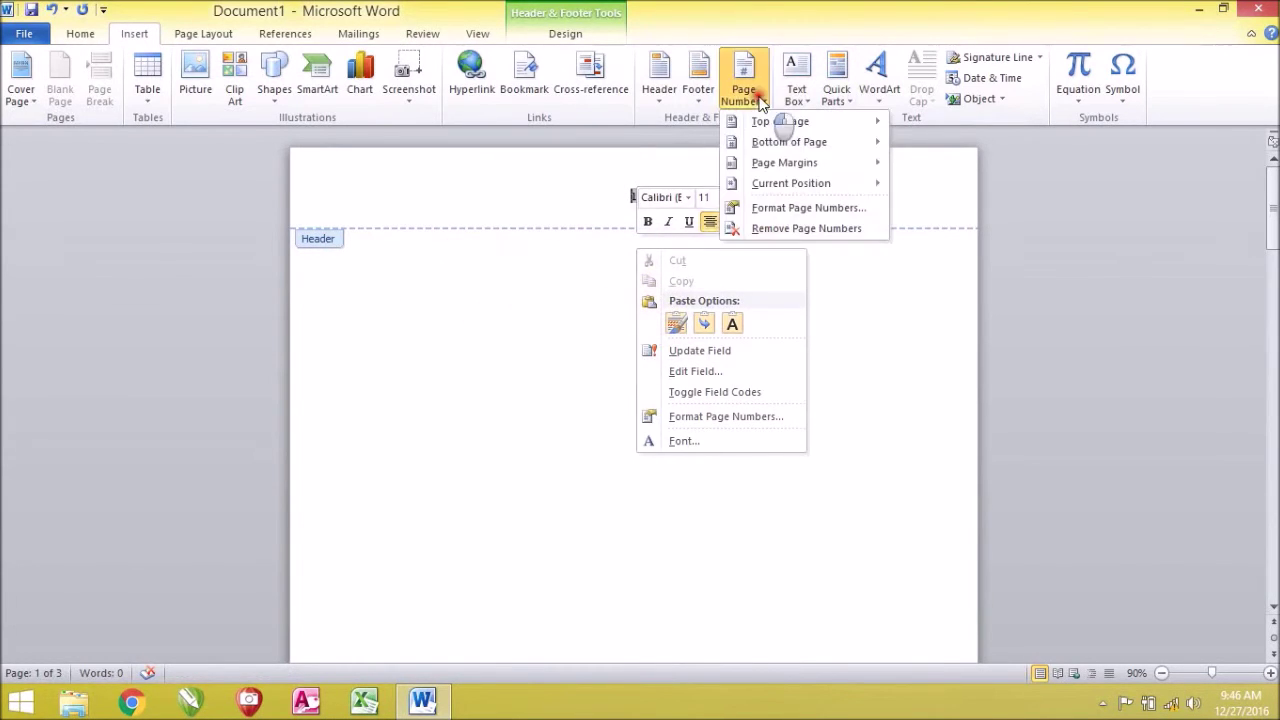
pyautogui.click(779, 229)
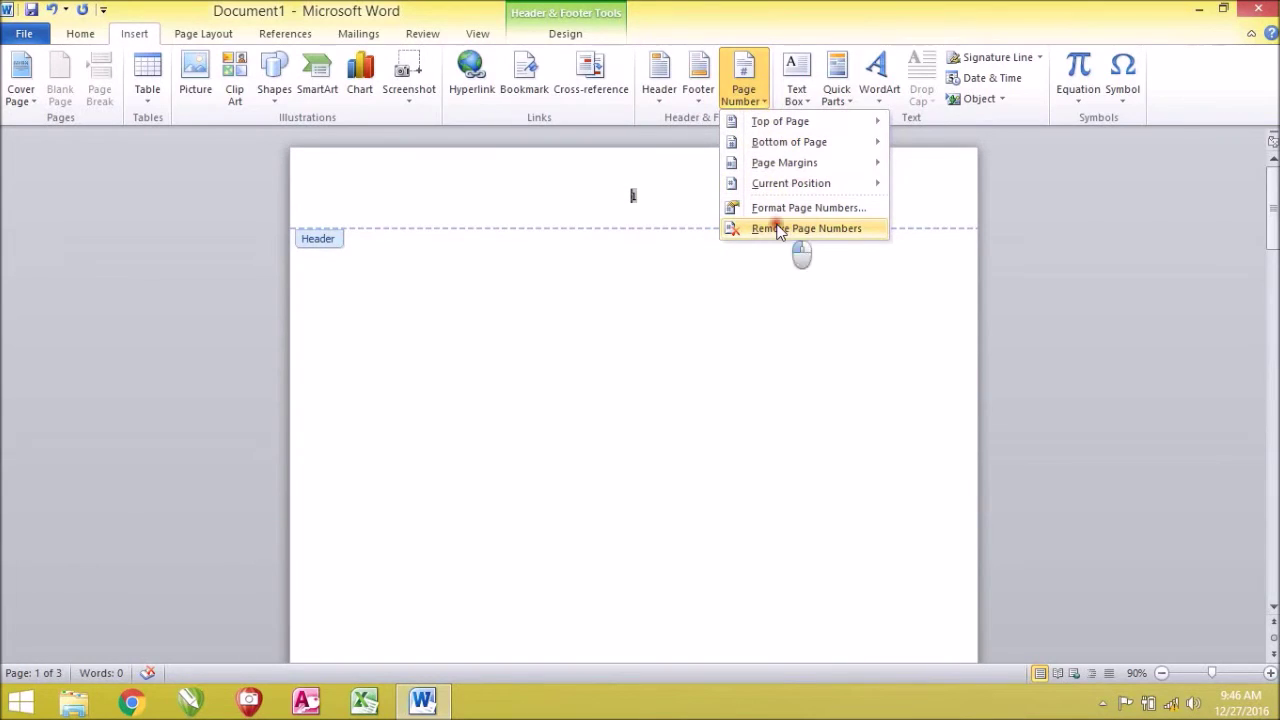
pyautogui.scroll(-8, 674, 349)
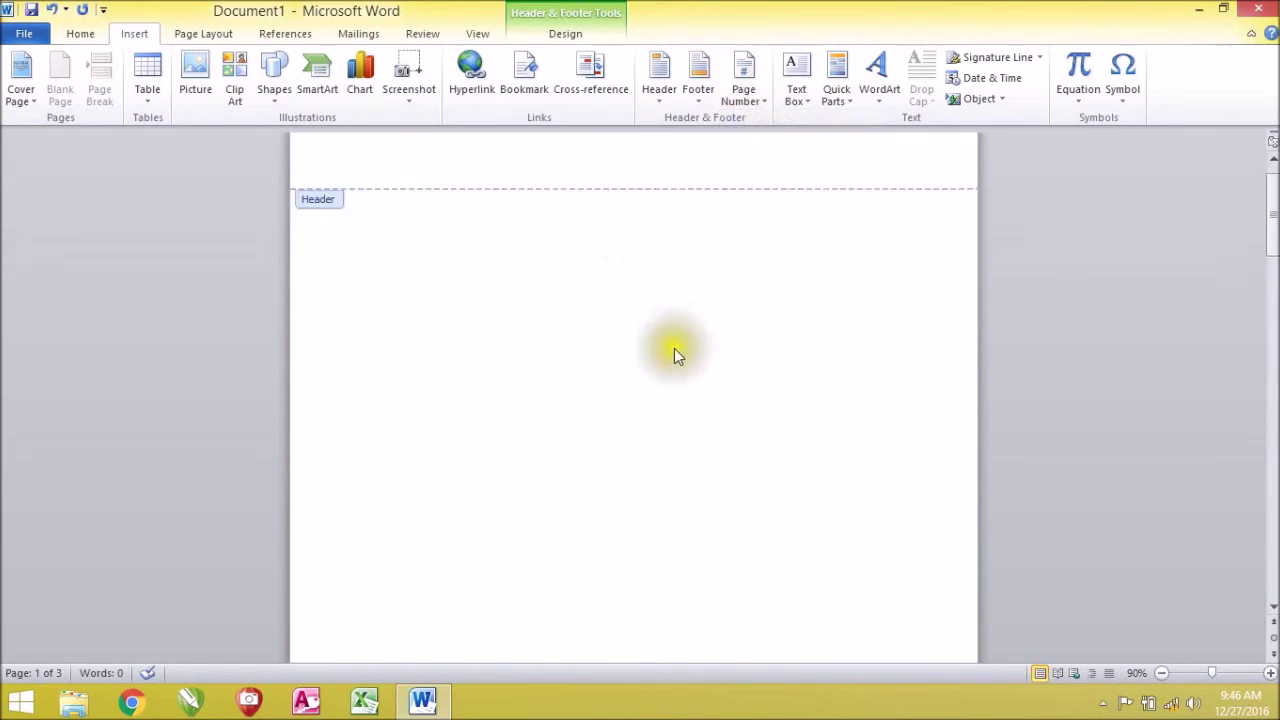
pyautogui.scroll(-3, 674, 358)
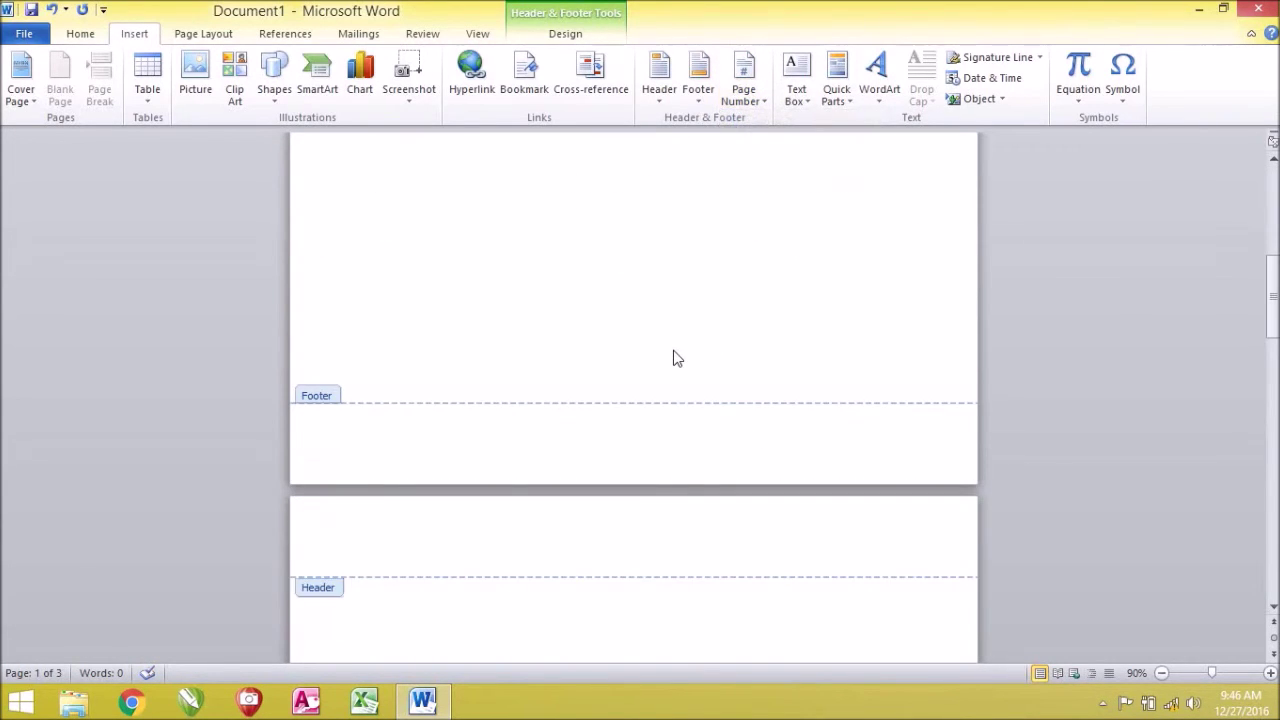